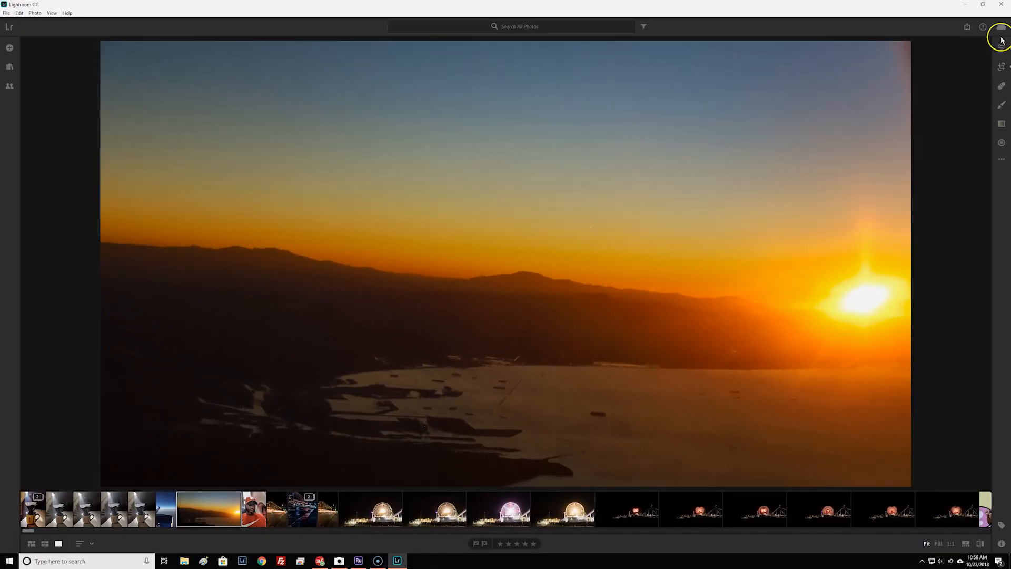
pyautogui.click(968, 27)
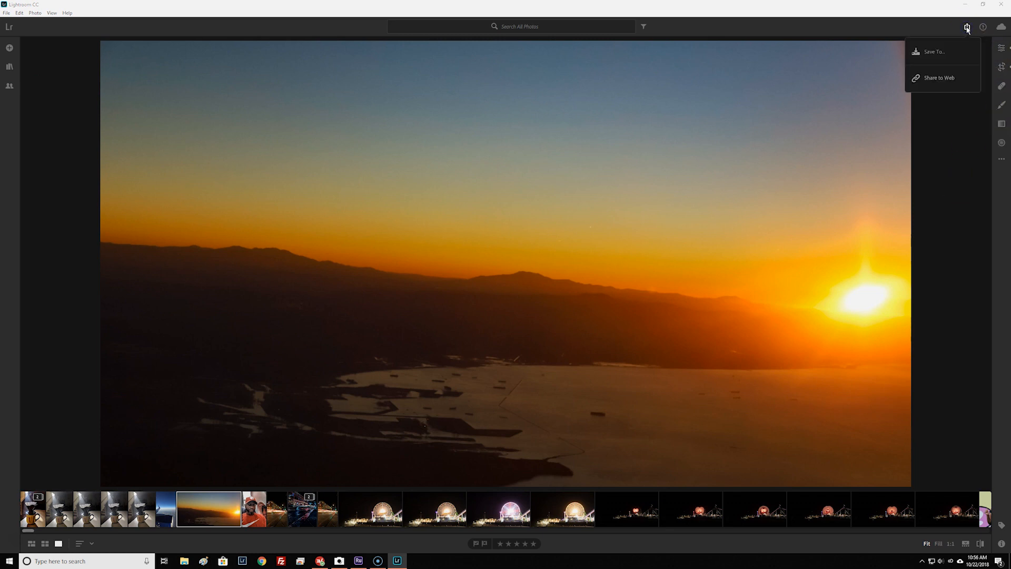
pyautogui.click(626, 488)
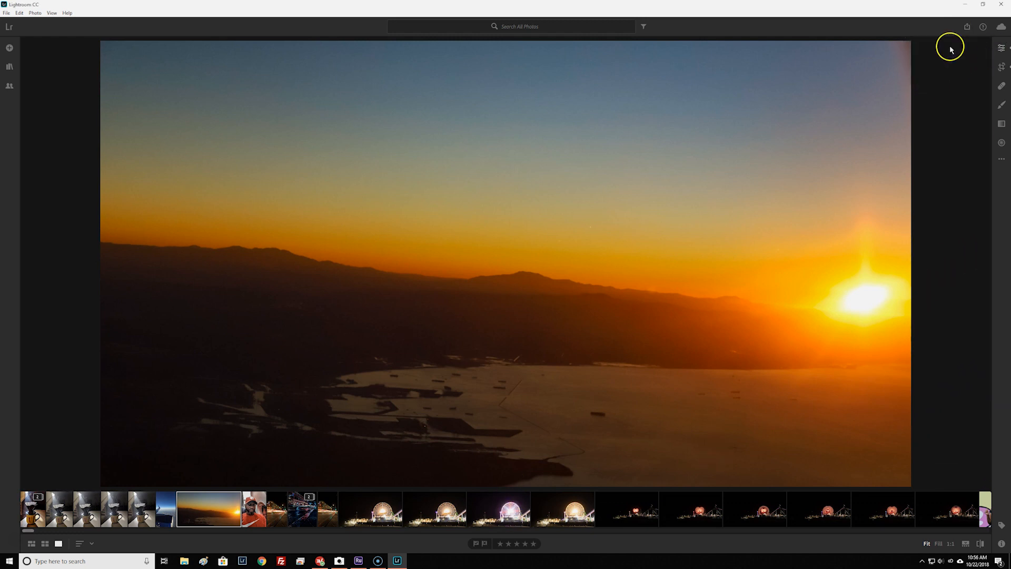
# Switch to Premiere Rush and open the Test2_drone4k project
pyautogui.click(358, 561)
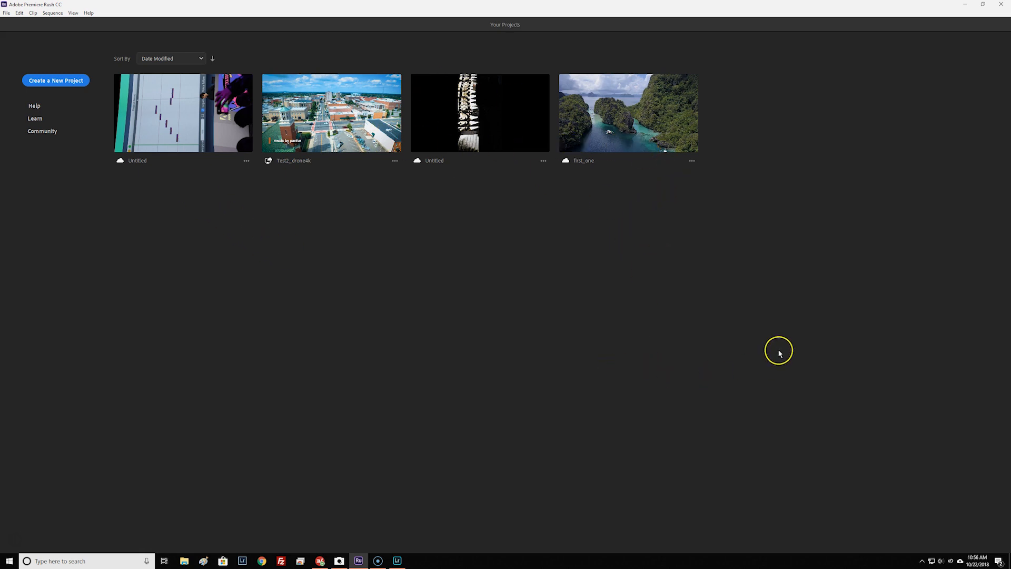
pyautogui.click(363, 111)
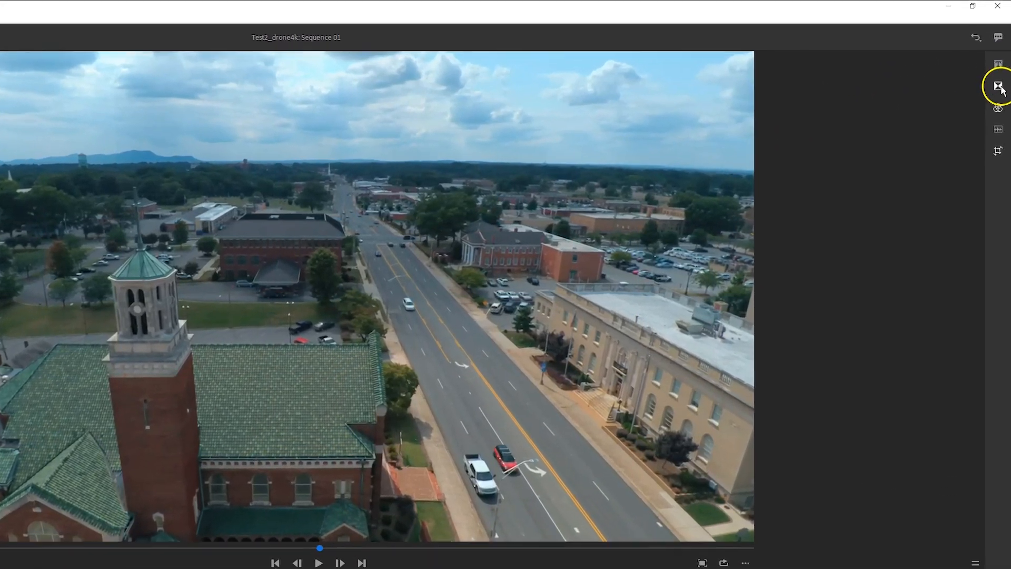
# Try the built-in color presets Film and SL Bleach on the selected second video clip
pyautogui.click(1000, 87)
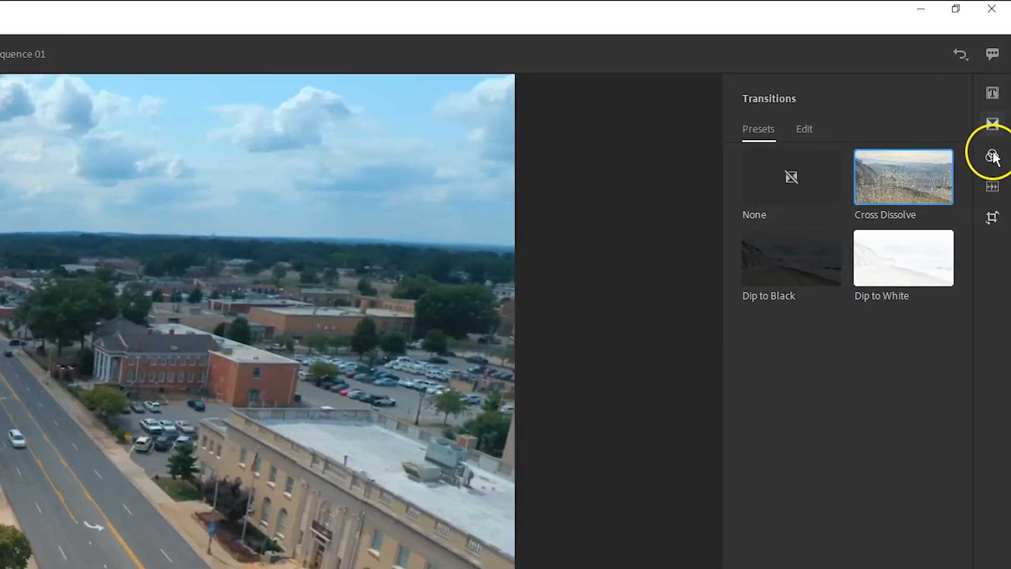
pyautogui.click(993, 156)
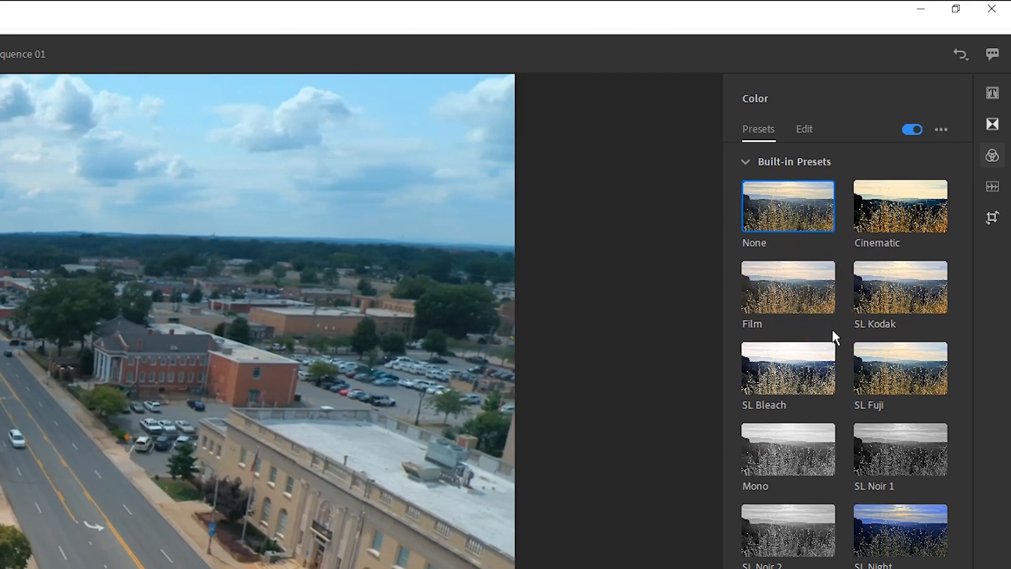
pyautogui.click(784, 292)
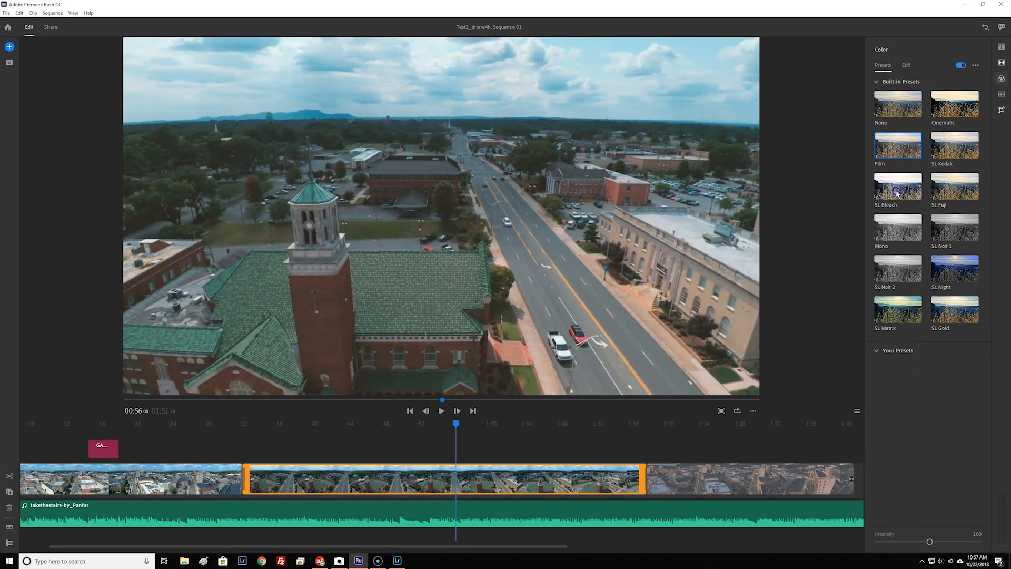
pyautogui.click(897, 186)
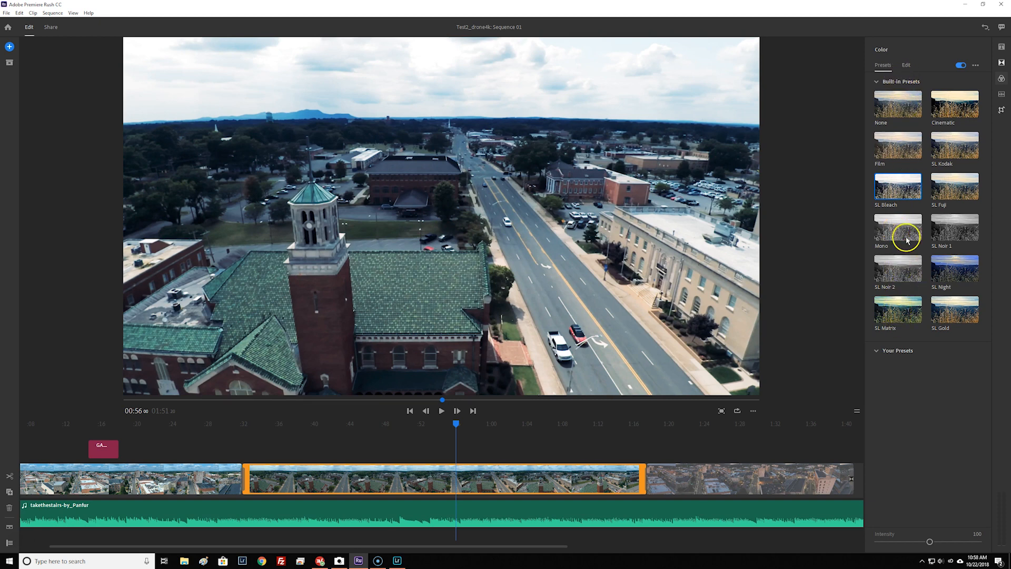
# Try exposure 0.08, contrast 28 and highlights 24 on the clip, and reset contrast and highlights to 0
pyautogui.click(907, 66)
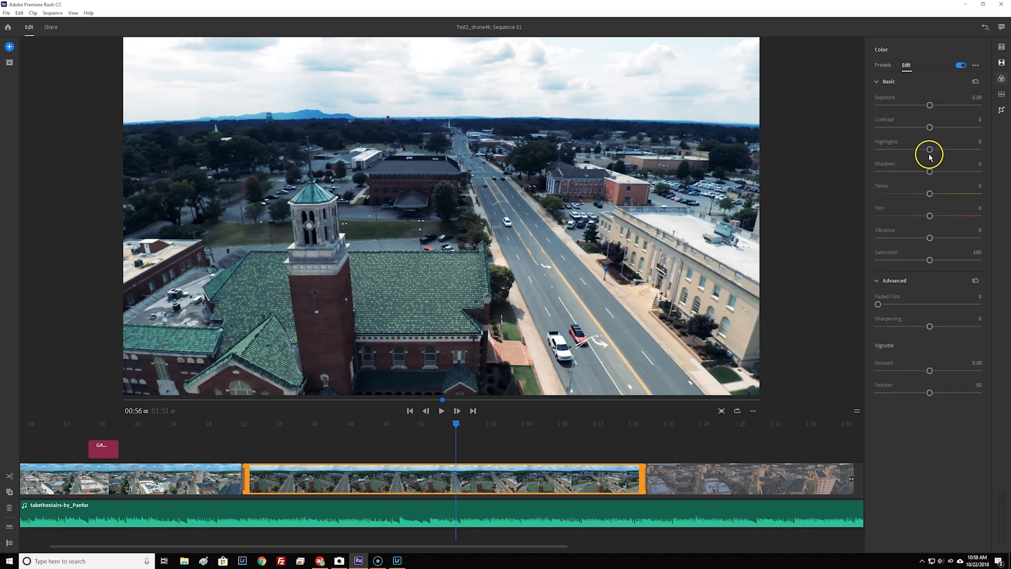
pyautogui.moveTo(928, 105)
pyautogui.mouseDown()
pyautogui.moveTo(944, 108)
pyautogui.moveTo(929, 108)
pyautogui.mouseUp()
pyautogui.moveTo(930, 150); pyautogui.dragTo(940, 150)
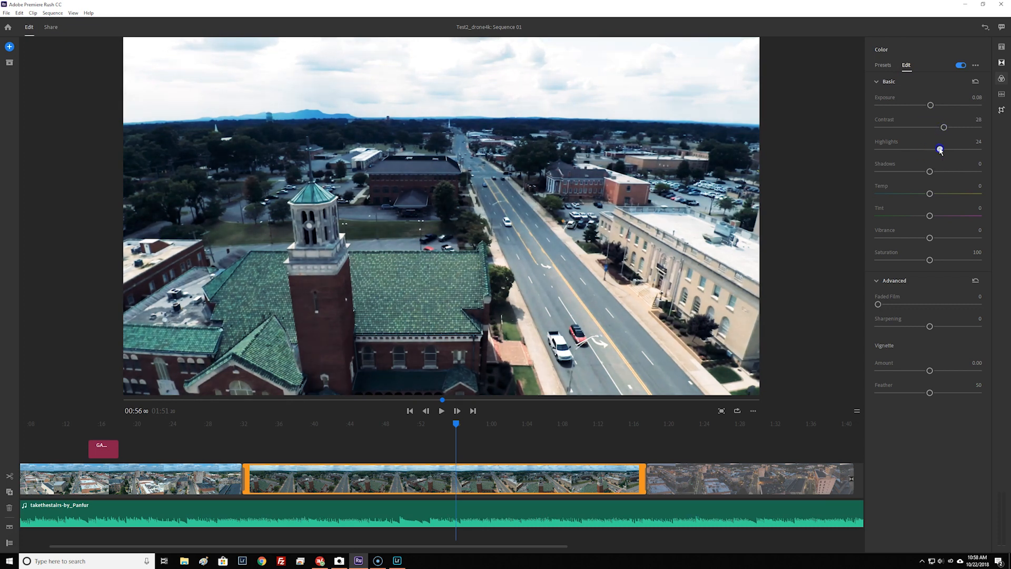
pyautogui.doubleClick(940, 150)
pyautogui.click(943, 127)
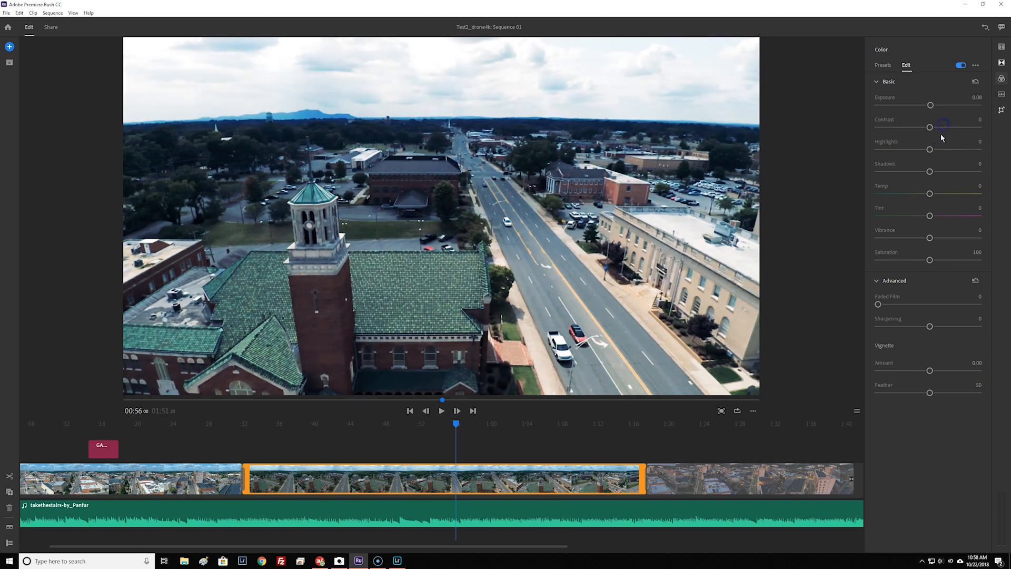
# Clear the clip's color look by choosing the None preset
pyautogui.click(881, 66)
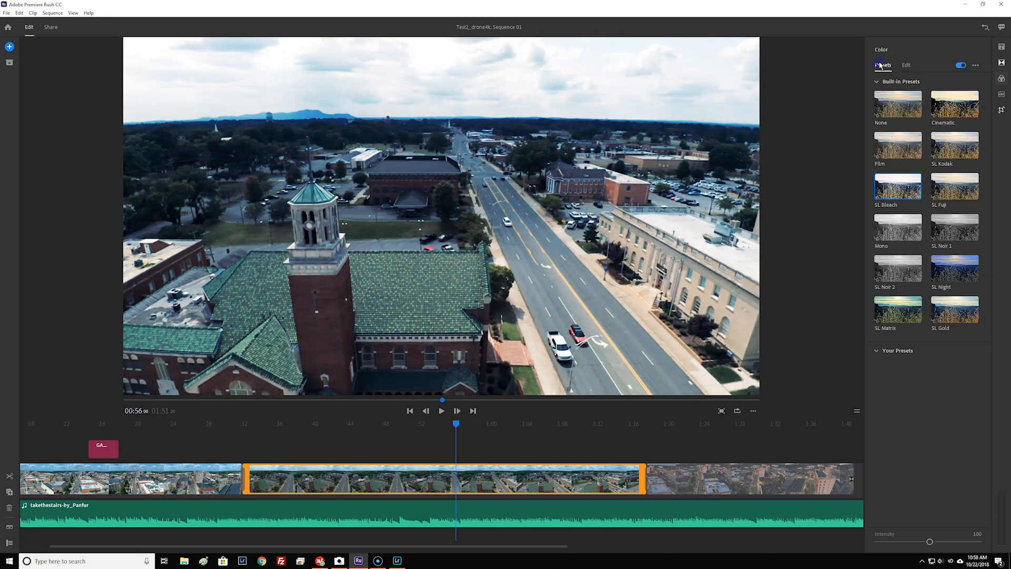
pyautogui.click(904, 188)
pyautogui.click(894, 64)
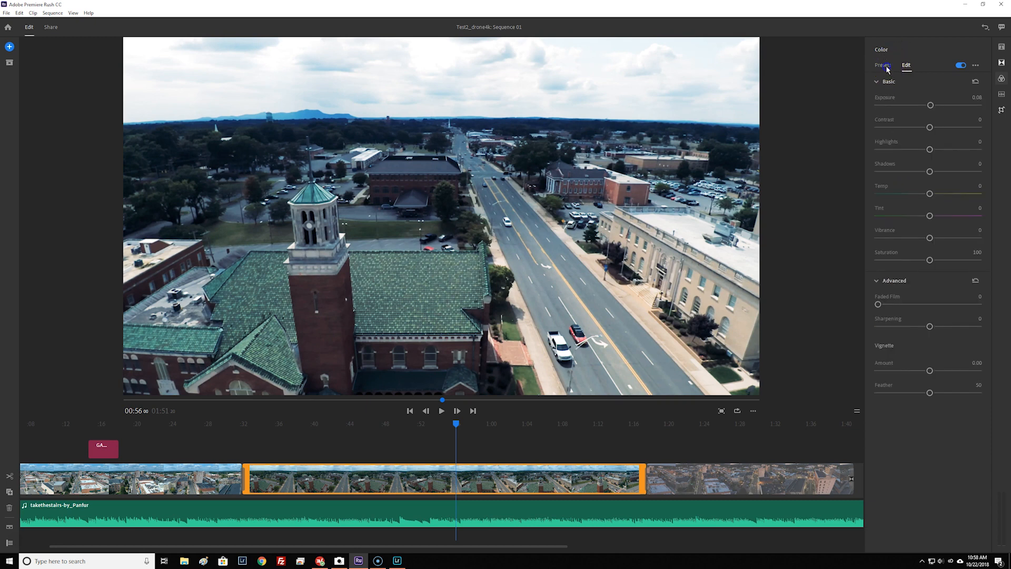
pyautogui.click(899, 109)
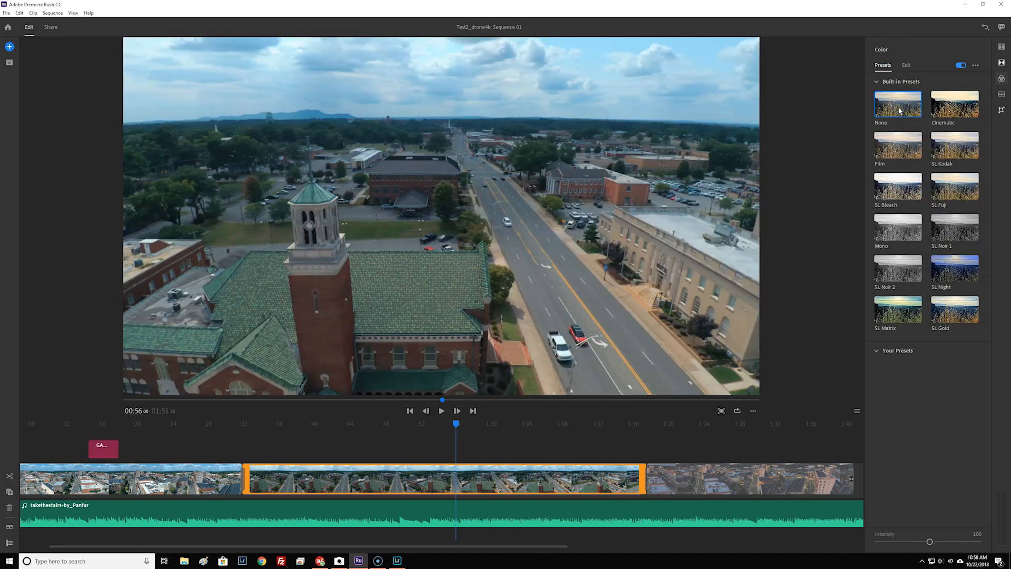
# Set the clip's contrast to 24 and try a slight Faded Film effect on it
pyautogui.click(906, 65)
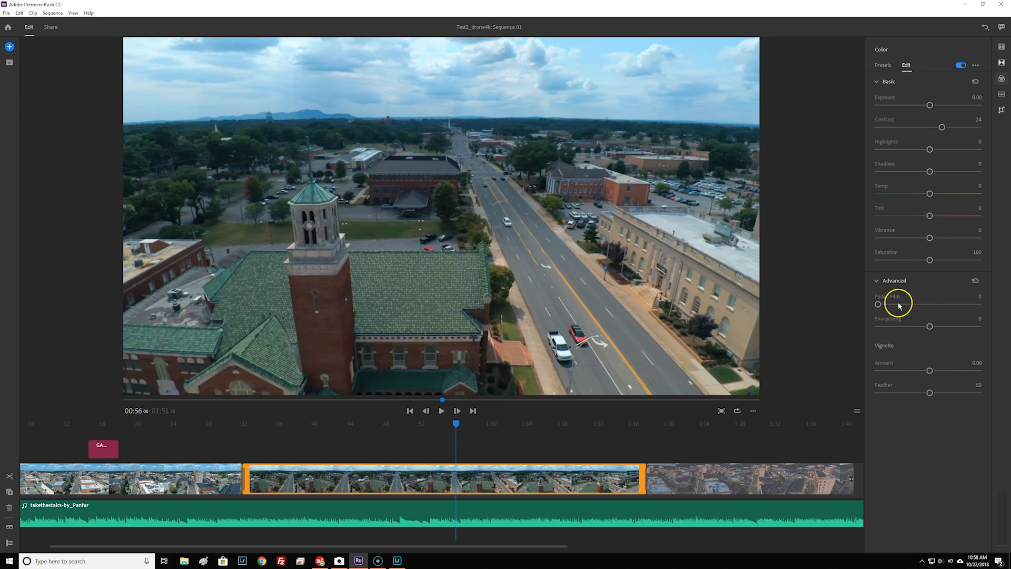
pyautogui.moveTo(878, 305); pyautogui.dragTo(885, 305)
# Place the playhead at the cut between the first two video clips and browse to Creative Cloud Files for media
pyautogui.click(241, 510)
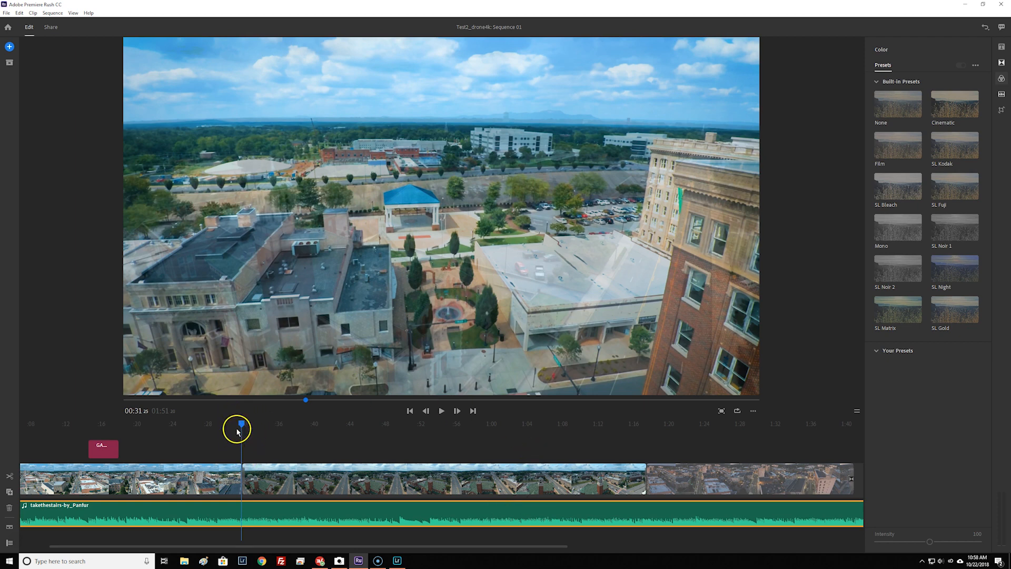
pyautogui.click(10, 48)
pyautogui.click(90, 68)
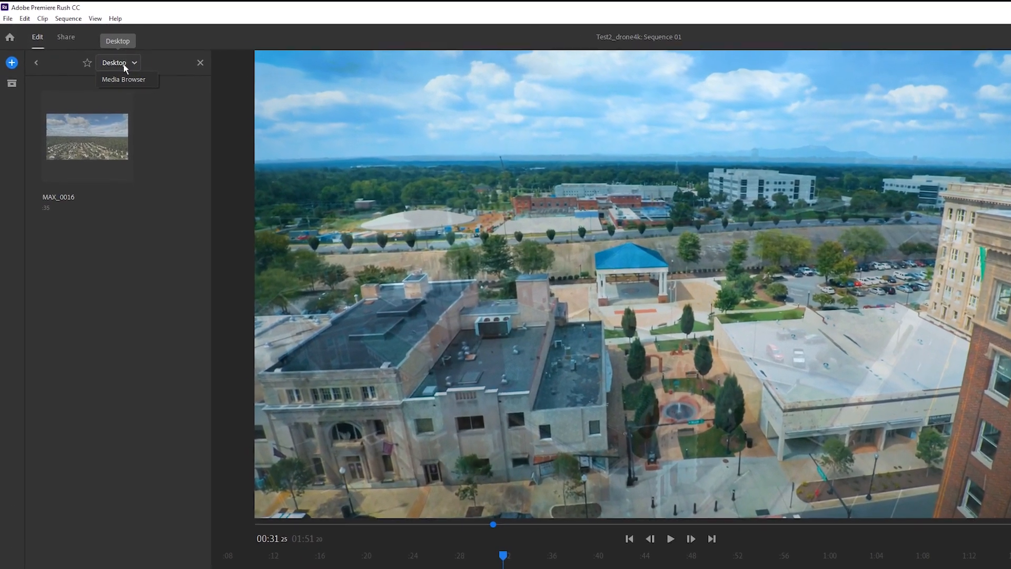
pyautogui.click(123, 79)
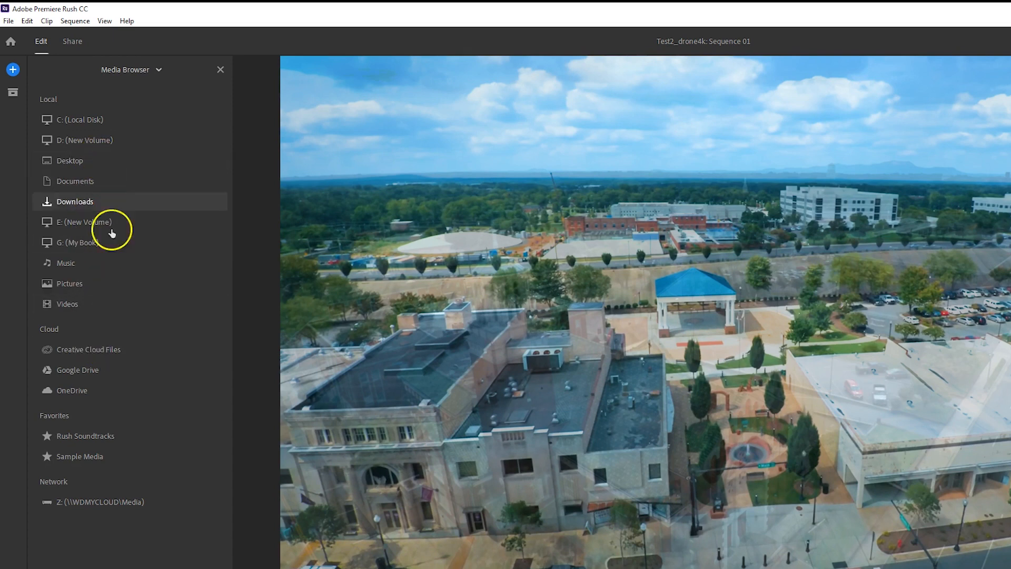
pyautogui.click(119, 350)
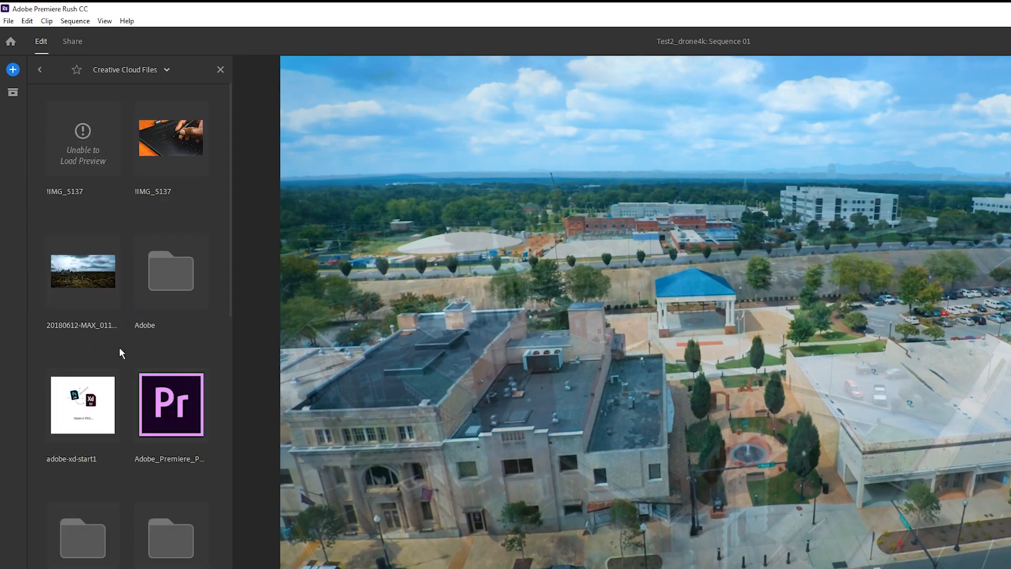
# Look through the Creative Cloud Files and open the Premiere Rush folder
pyautogui.scroll(-8, 121, 274)
pyautogui.scroll(-6, 131, 348)
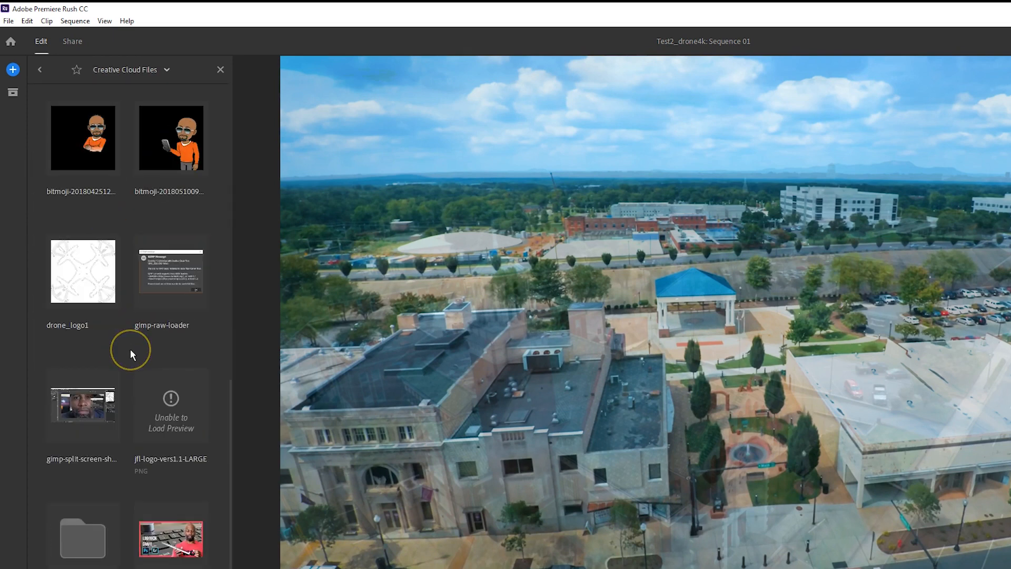
pyautogui.moveTo(112, 329)
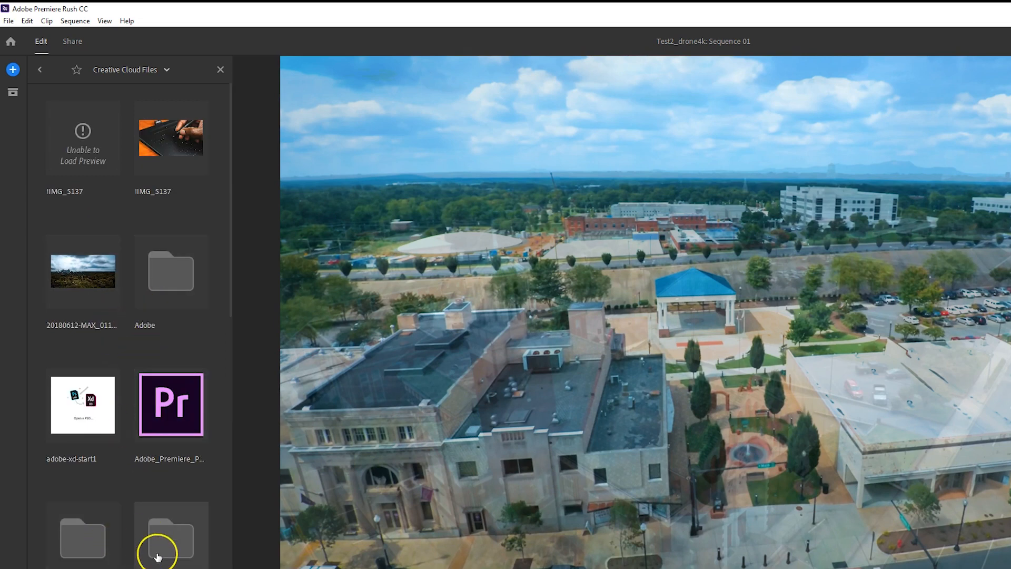
pyautogui.scroll(6, 152, 548)
pyautogui.scroll(-6, 153, 548)
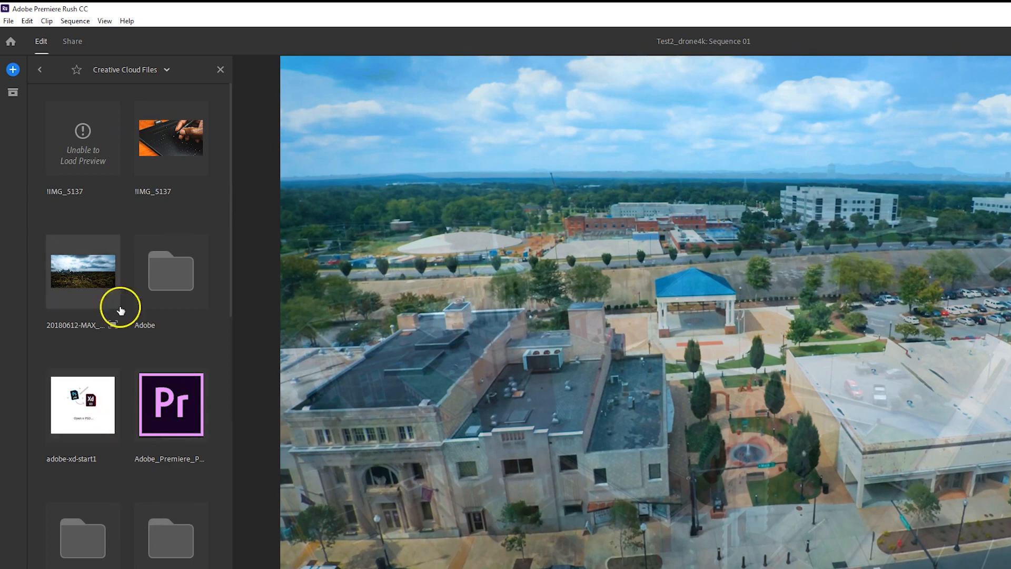
pyautogui.scroll(-10, 179, 469)
pyautogui.scroll(-6, 178, 468)
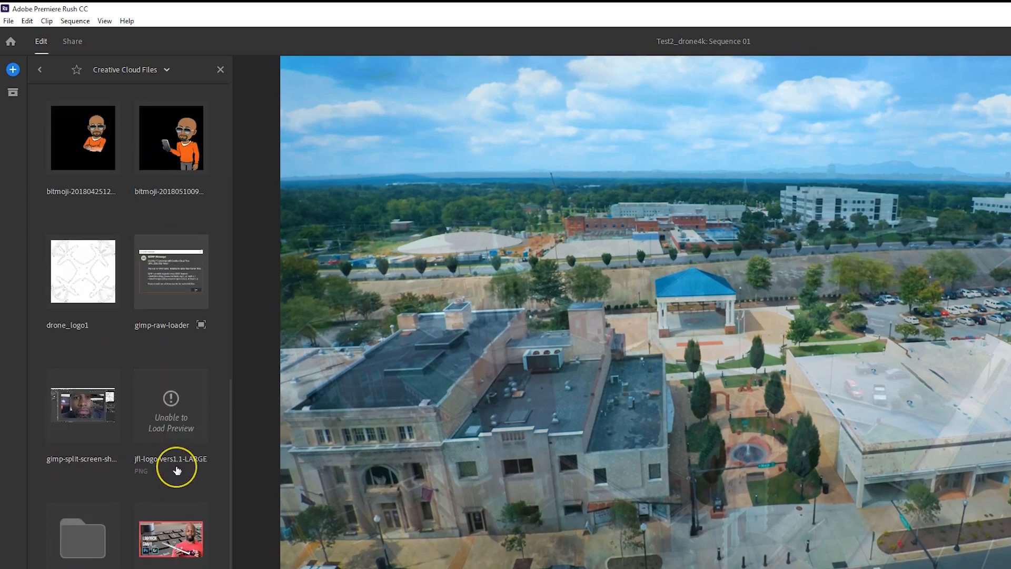
pyautogui.scroll(-1, 176, 525)
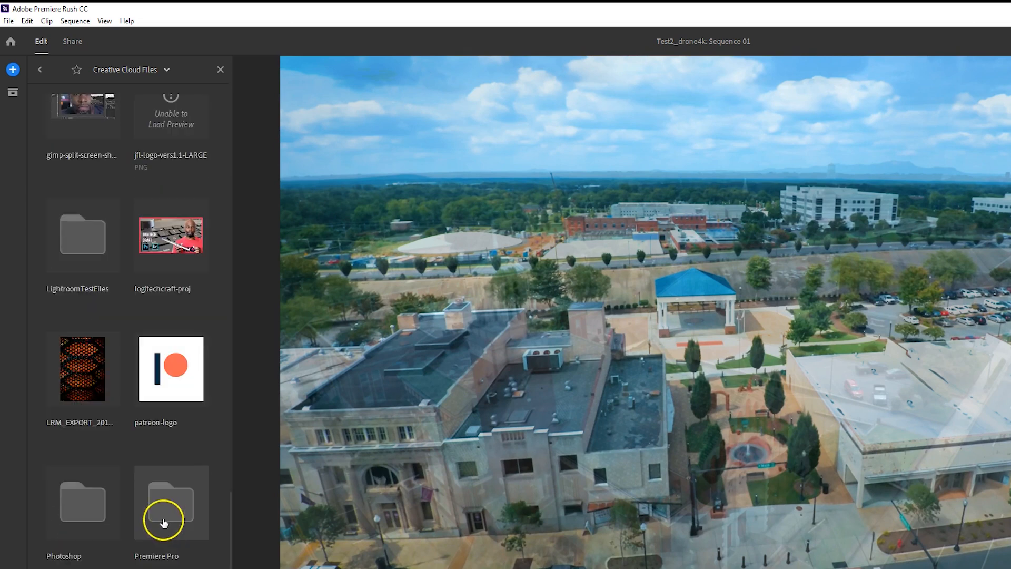
pyautogui.doubleClick(87, 568)
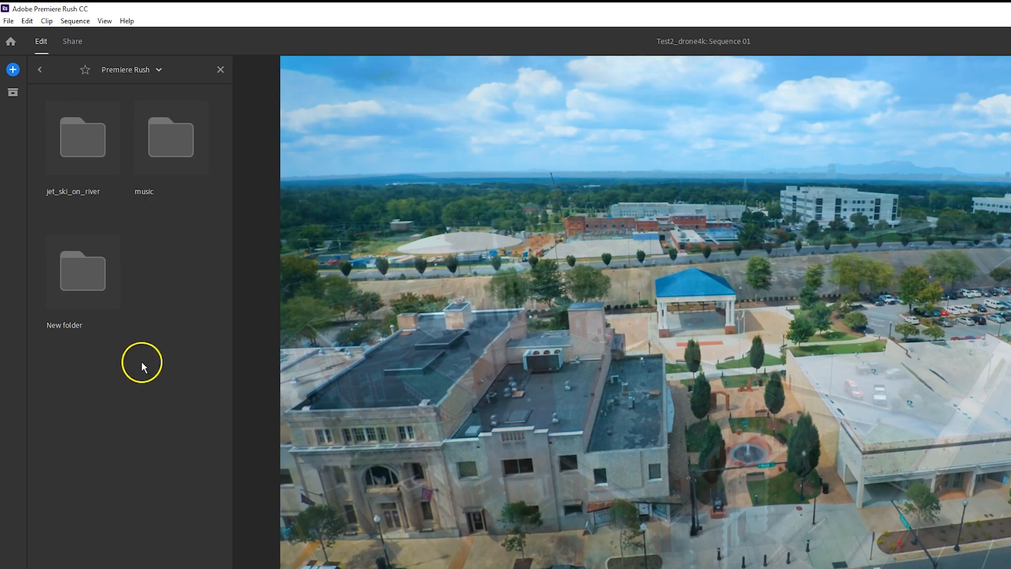
# Add the See You Go-by_Panfur track from the music folder to the timeline at the playhead
pyautogui.doubleClick(164, 161)
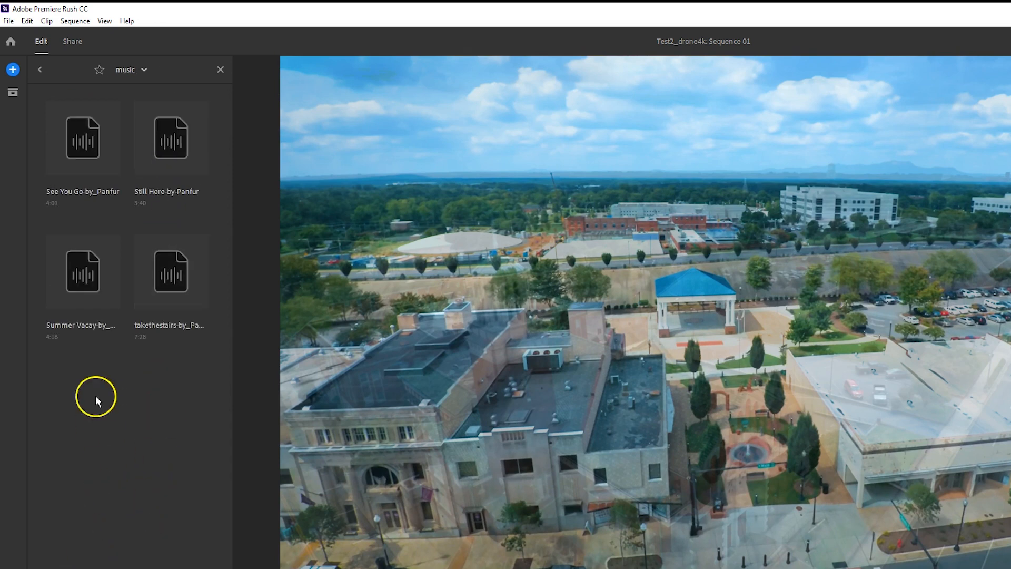
pyautogui.click(78, 148)
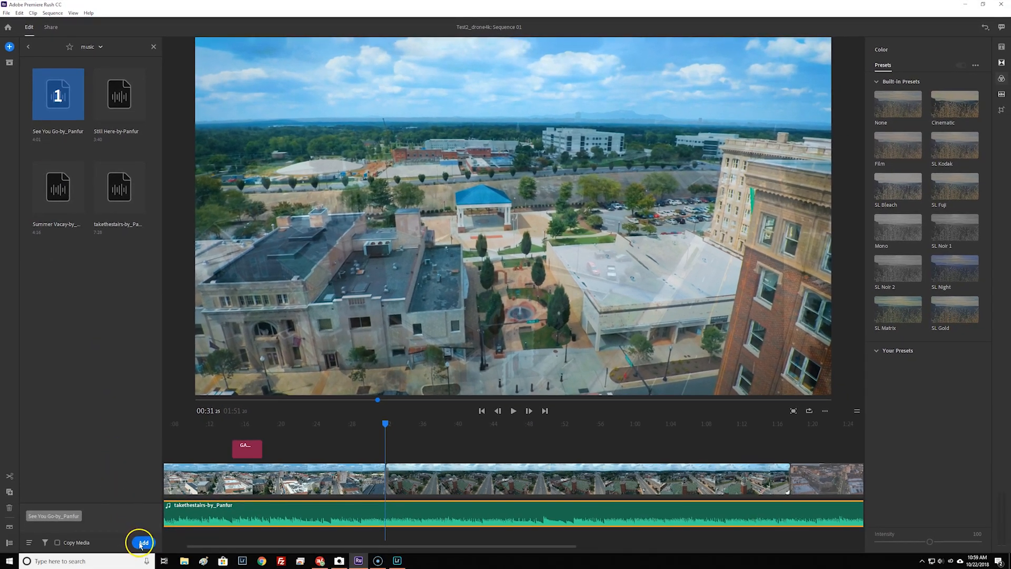
pyautogui.click(140, 543)
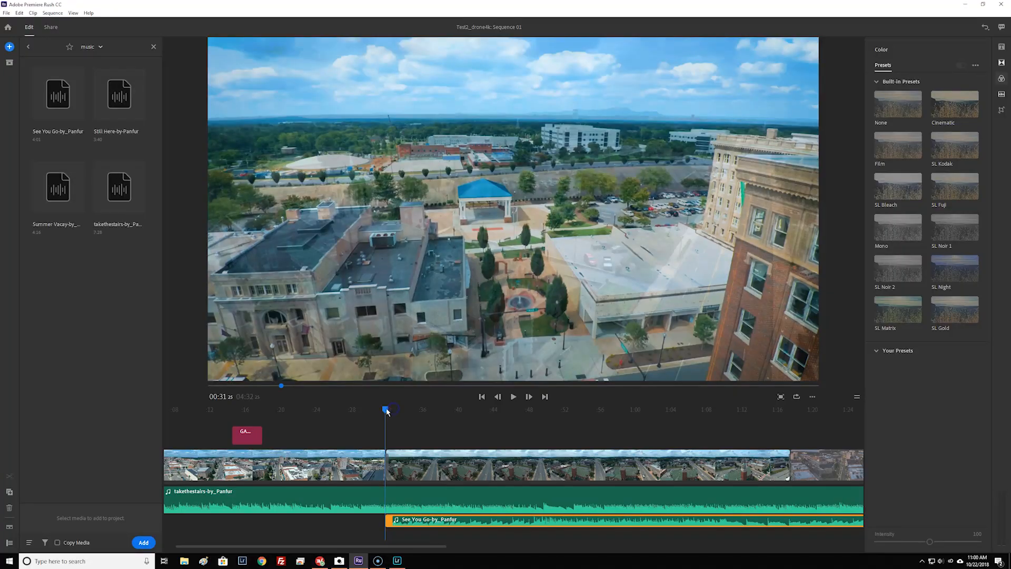
# Select the second video clip and scrub the playhead to about 00:43
pyautogui.click(441, 437)
pyautogui.moveTo(441, 410); pyautogui.dragTo(409, 415)
pyautogui.moveTo(501, 417); pyautogui.dragTo(489, 419)
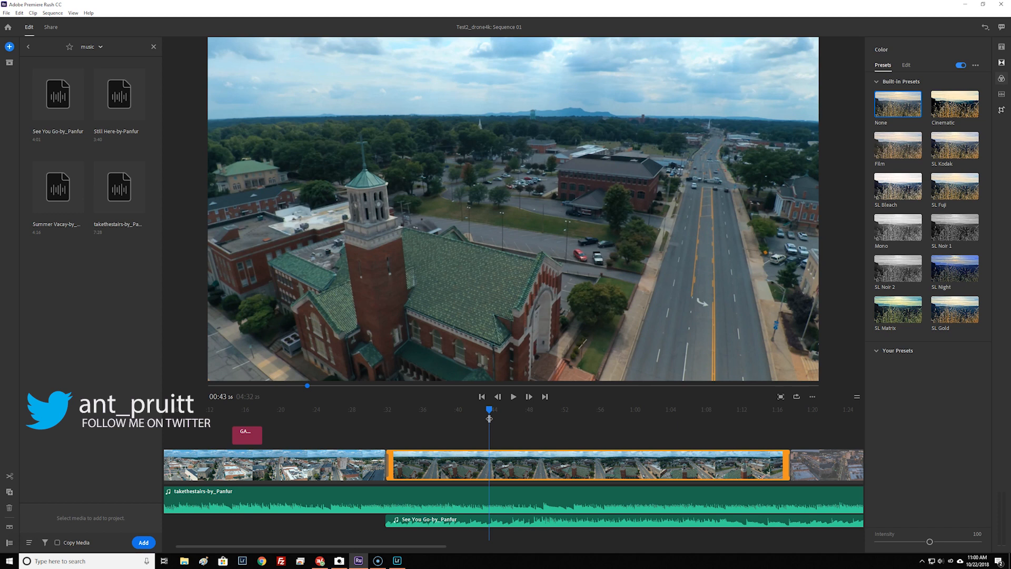
# Preview the sequence by playing it forward from 00:43 and shuttling it backward, stopping at about 00:36
pyautogui.press('space')
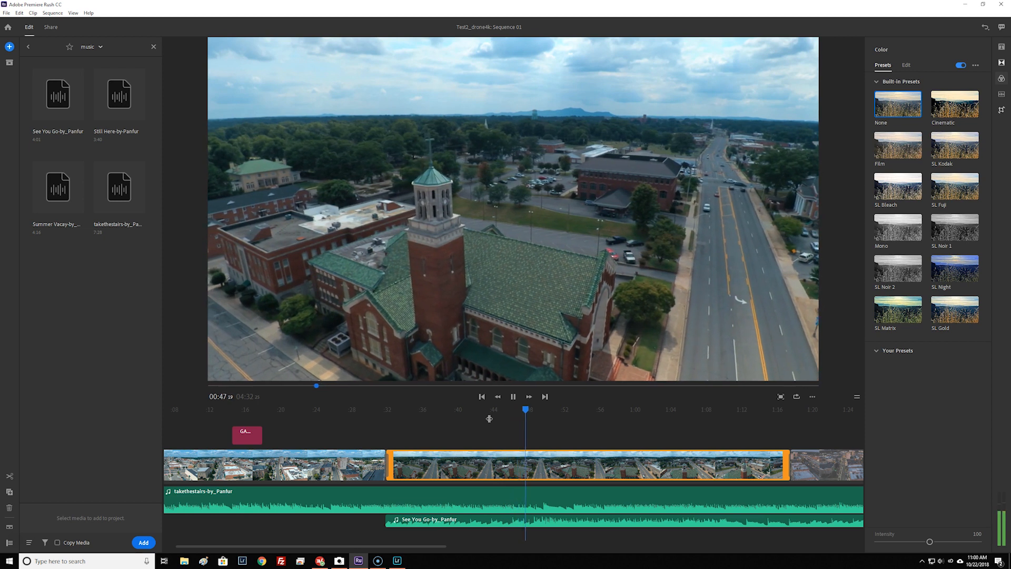
pyautogui.press('space')
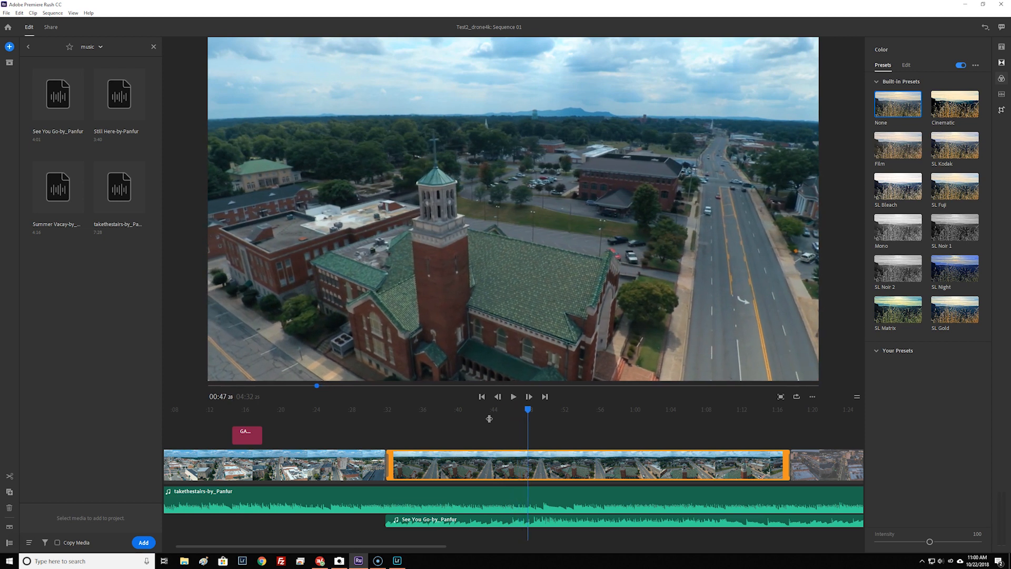
pyautogui.press('j')
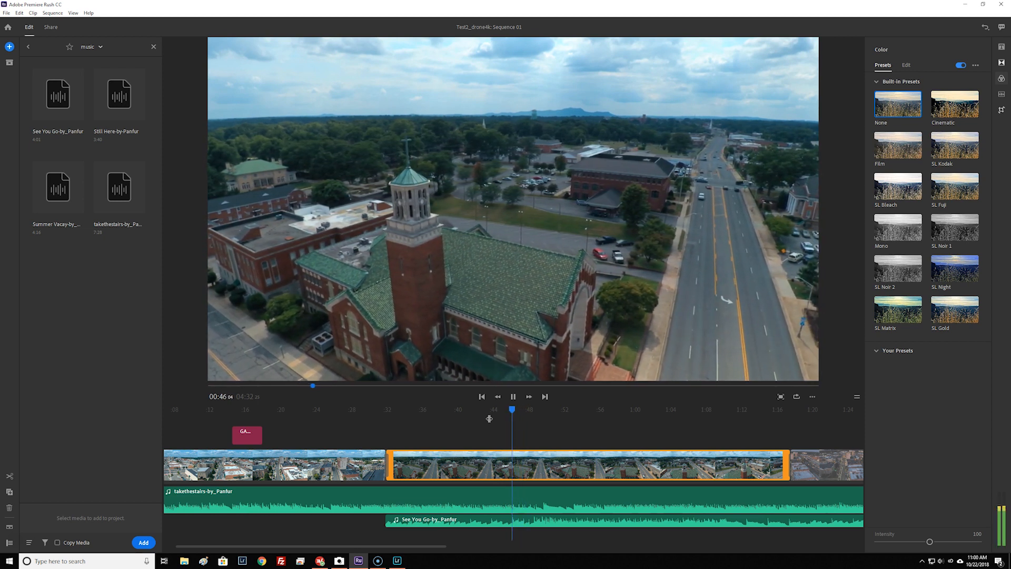
pyautogui.press('k')
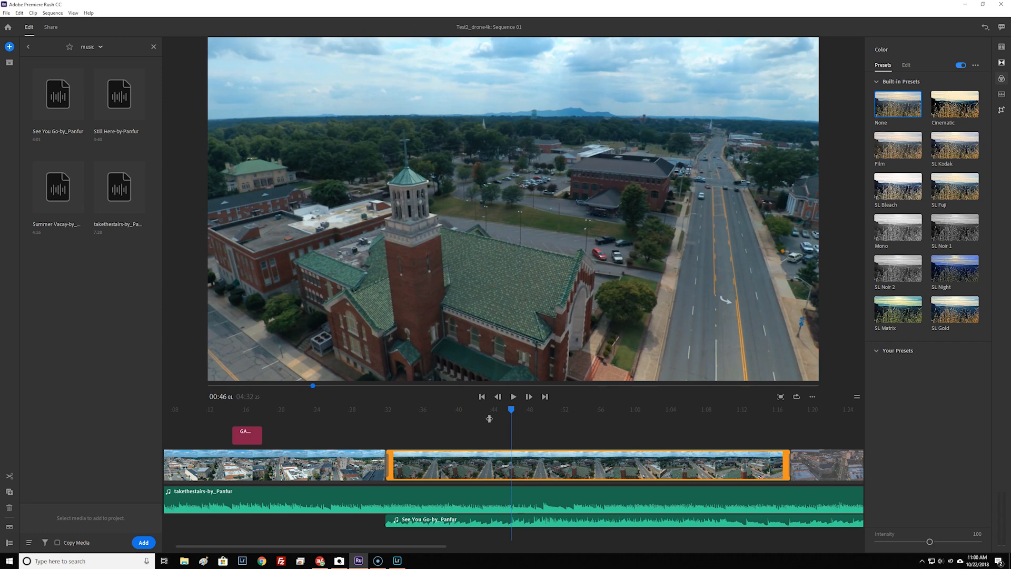
pyautogui.press('j')
pyautogui.press('j')
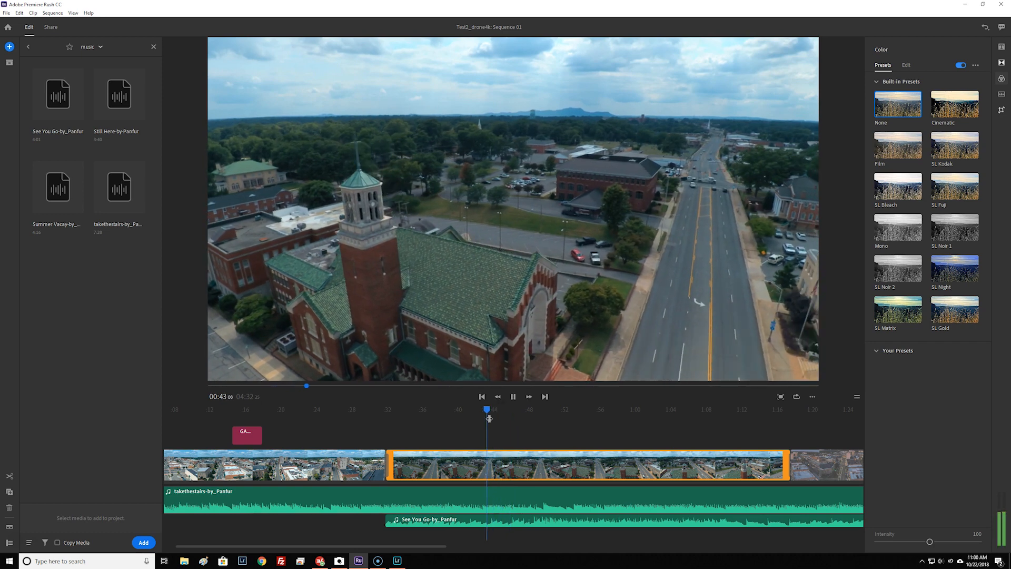
pyautogui.press('j')
pyautogui.press('k')
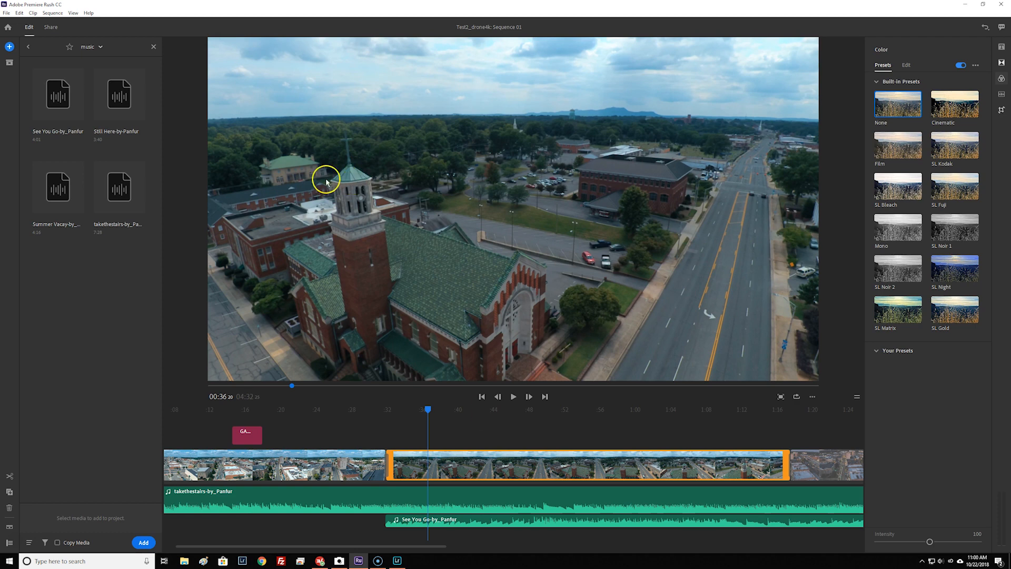
# Move the playhead back to about 00:15 and select the GASTONIA, NC title on the timeline
pyautogui.click(248, 435)
pyautogui.moveTo(428, 409); pyautogui.dragTo(242, 422)
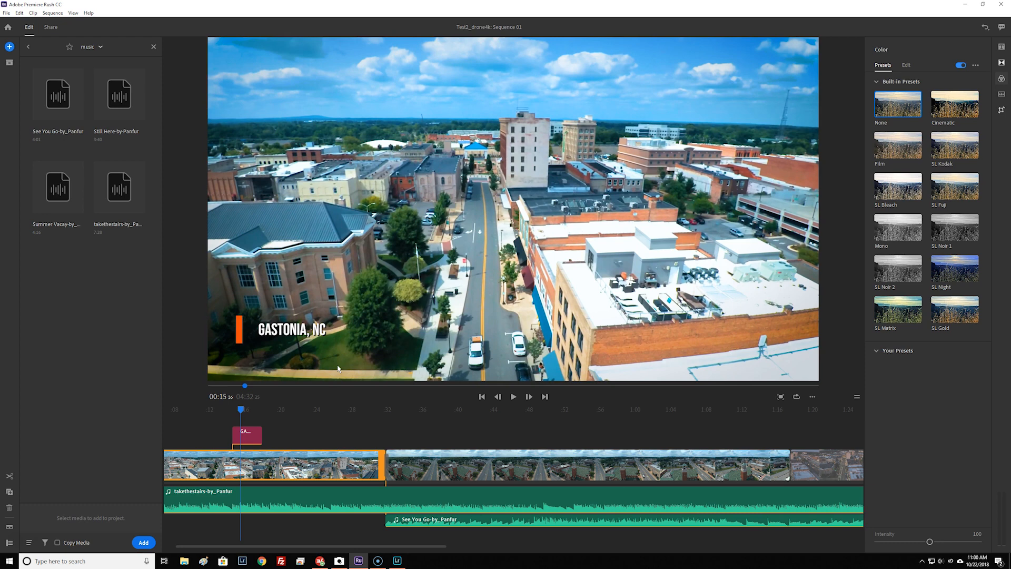
pyautogui.click(247, 437)
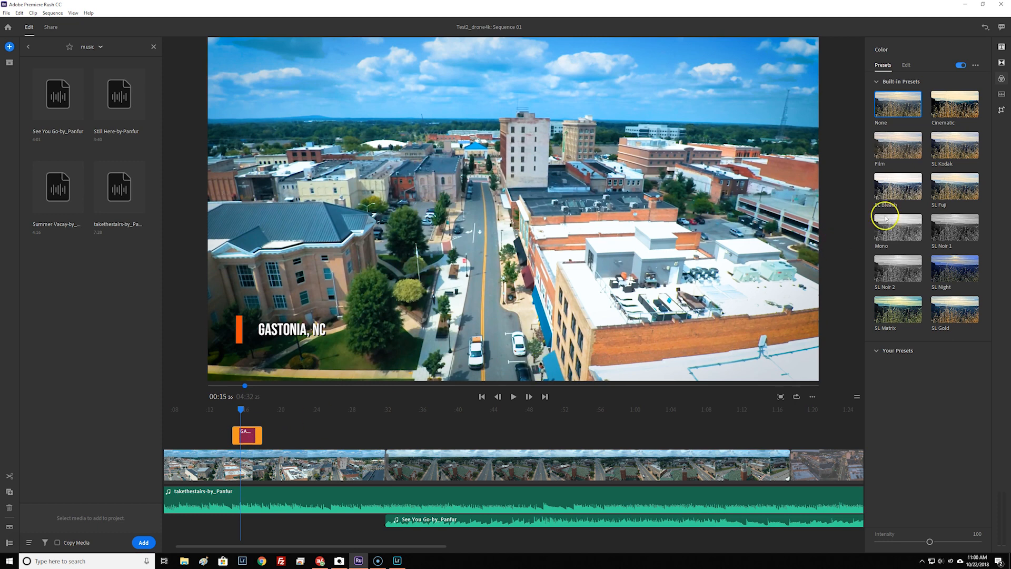
# Add the Shadow 3-Line Left title template to the timeline at about 00:20, after the GASTONIA, NC title, and scrub to about 00:22
pyautogui.click(1002, 48)
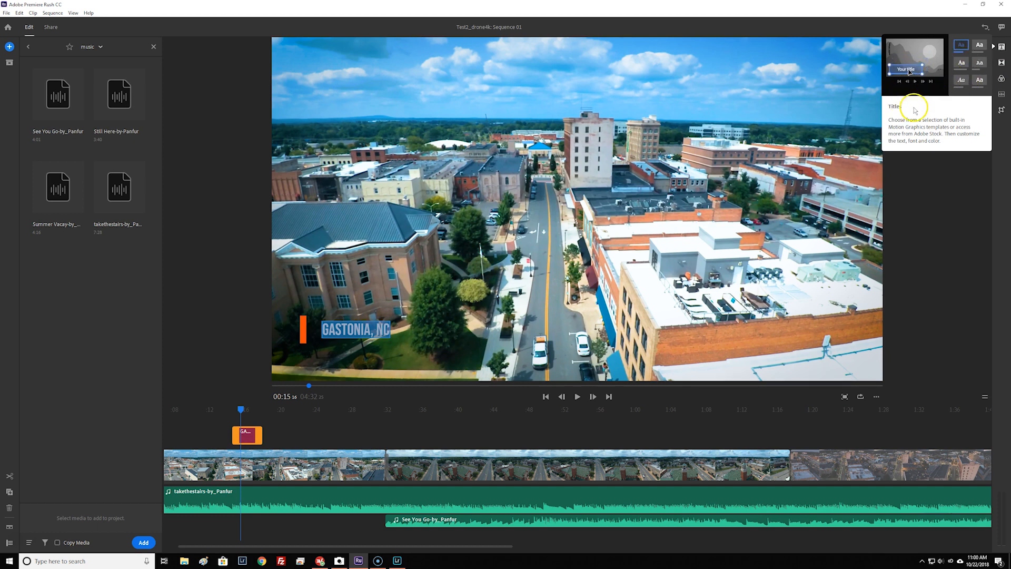
pyautogui.click(928, 201)
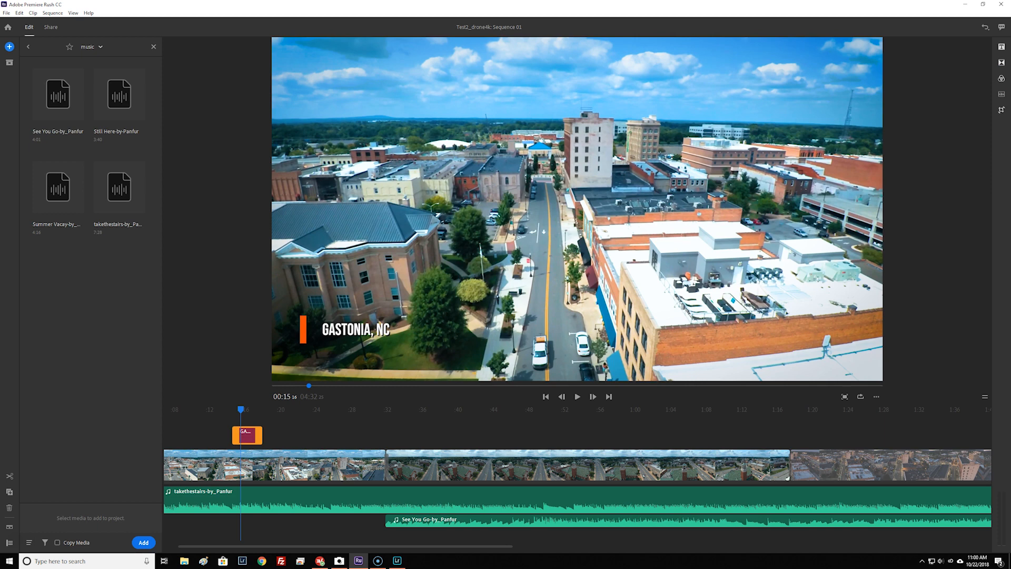
pyautogui.click(1002, 46)
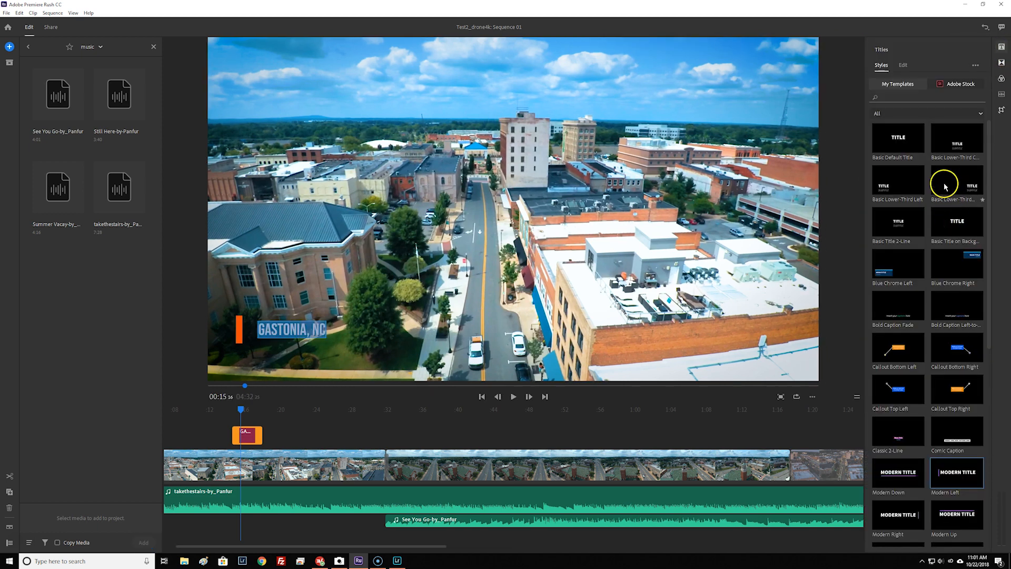
pyautogui.scroll(-7, 919, 253)
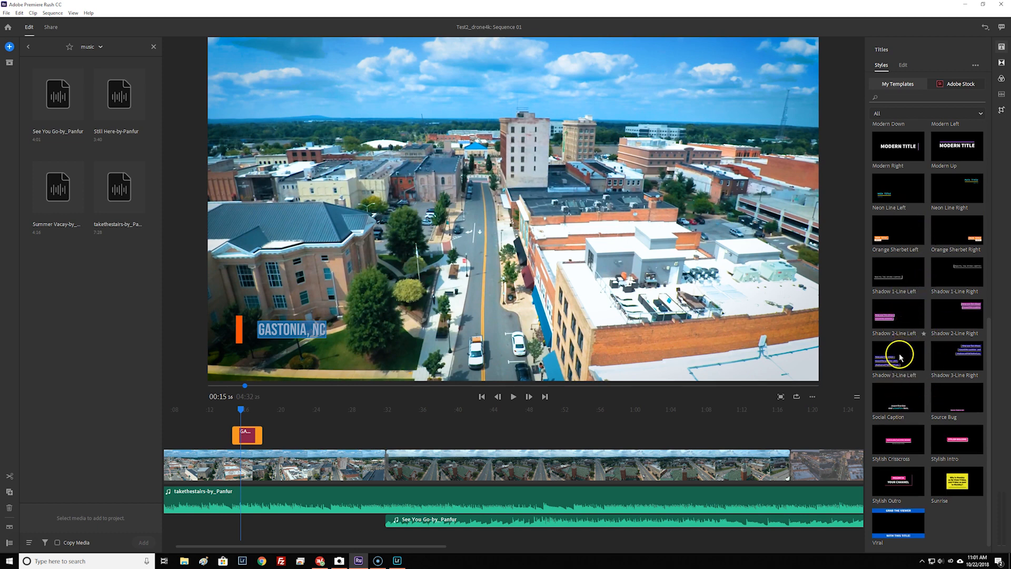
pyautogui.moveTo(901, 356); pyautogui.dragTo(299, 409)
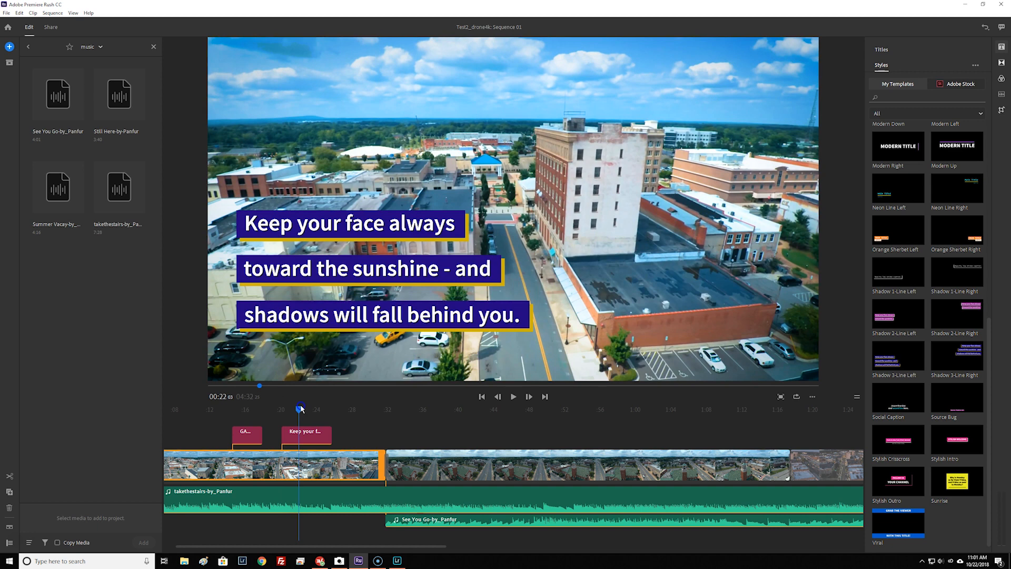
# Select the new three-line title and open its editing settings, reviewing the first text line's font options
pyautogui.click(312, 435)
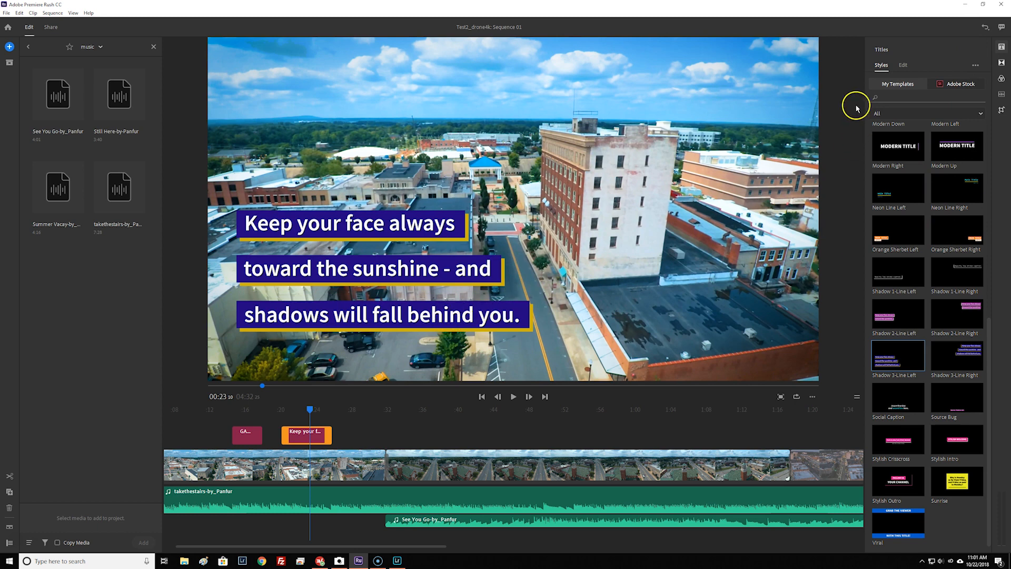
pyautogui.click(904, 65)
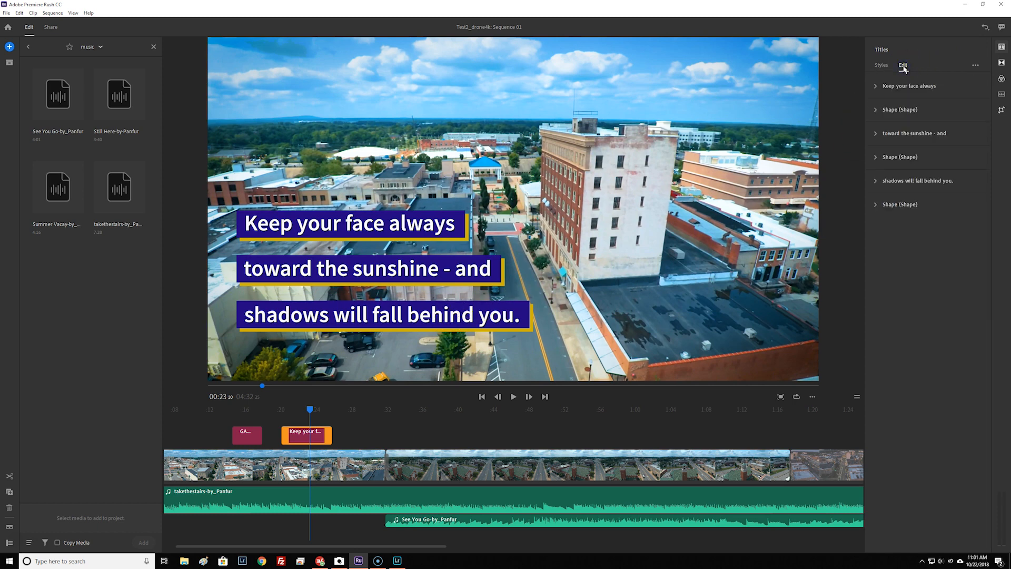
pyautogui.click(899, 86)
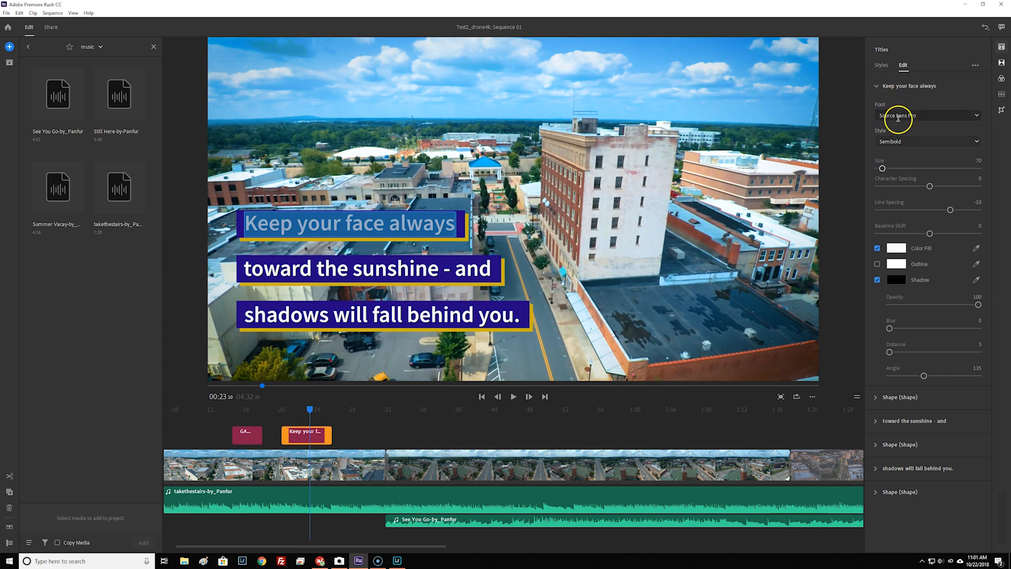
pyautogui.click(880, 87)
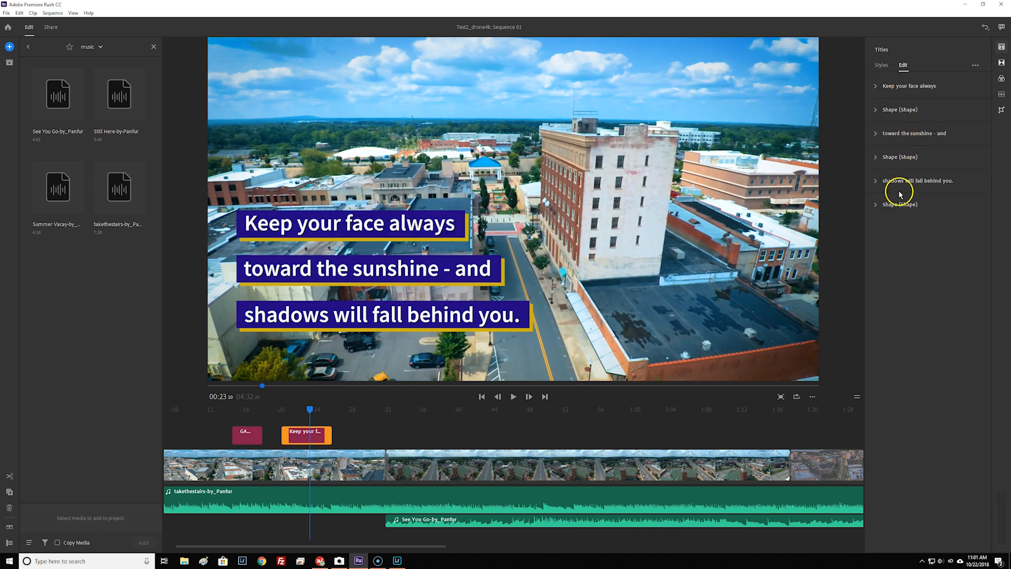
# Change the fill of the shape behind the third title line to yellow-green BFD40C
pyautogui.click(875, 204)
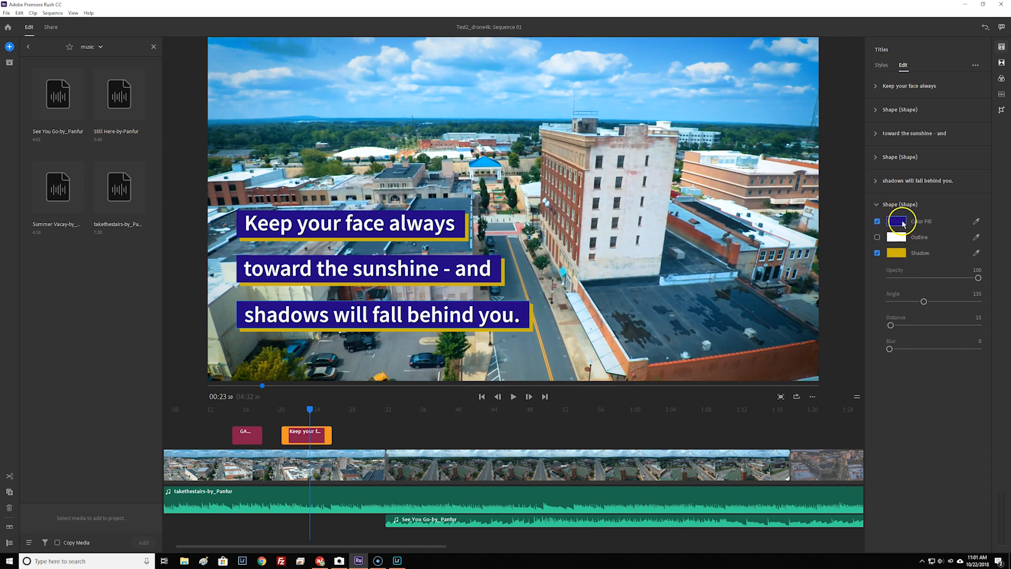
pyautogui.click(903, 223)
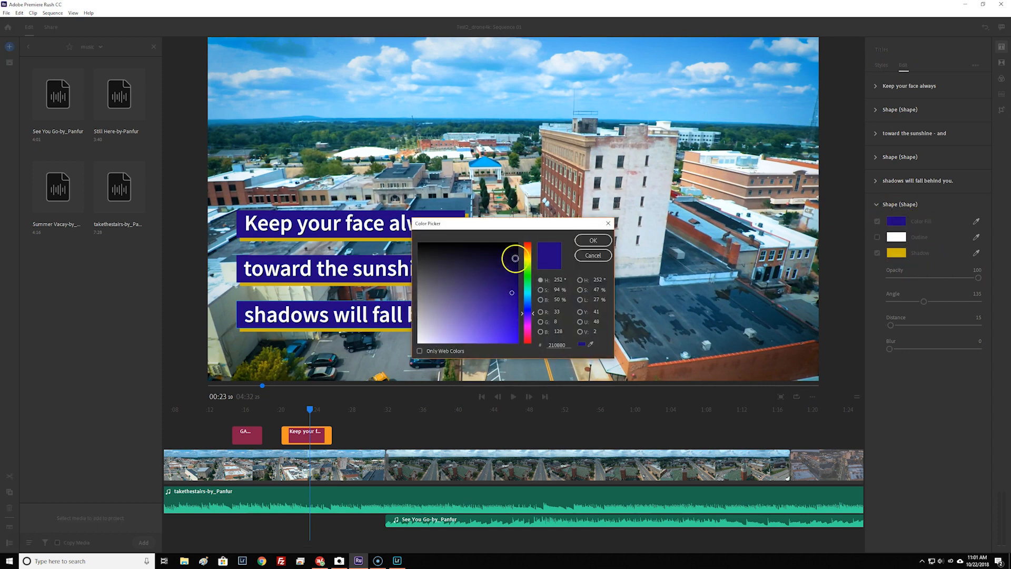
pyautogui.click(526, 259)
pyautogui.click(511, 337)
pyautogui.click(494, 293)
pyautogui.click(513, 326)
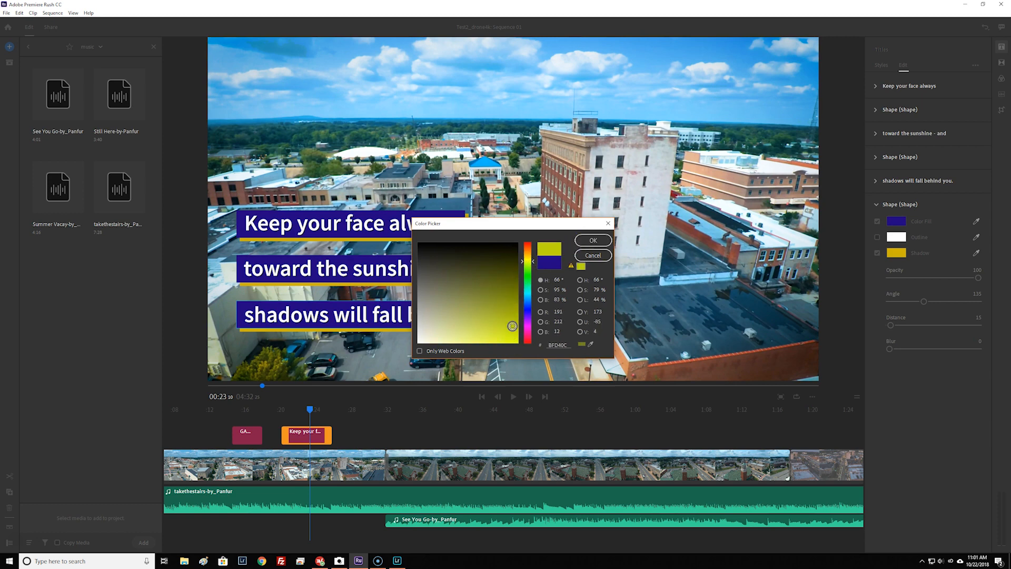
pyautogui.click(602, 242)
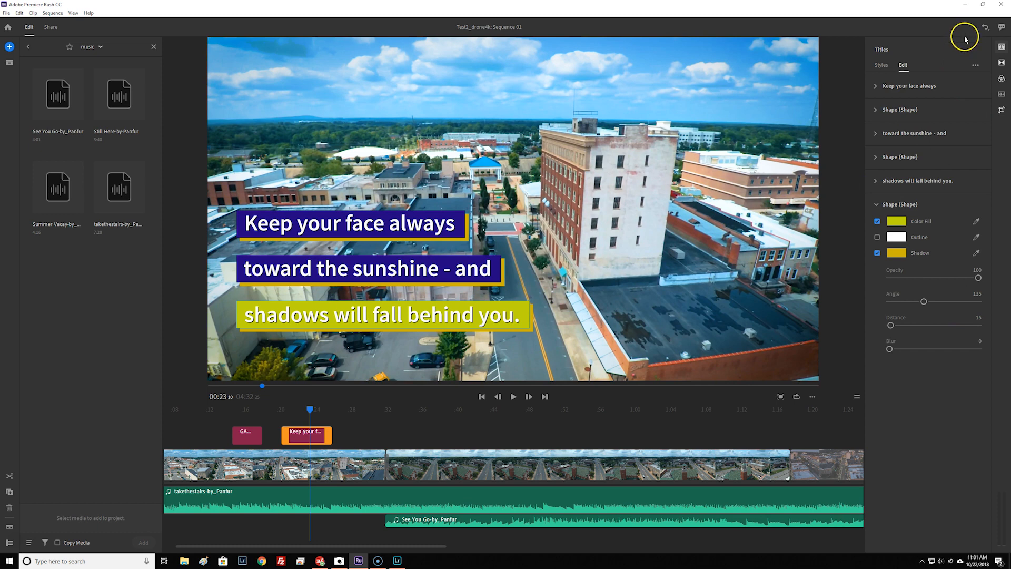
# Replace the title's second line of text with "this is my text"
pyautogui.click(893, 85)
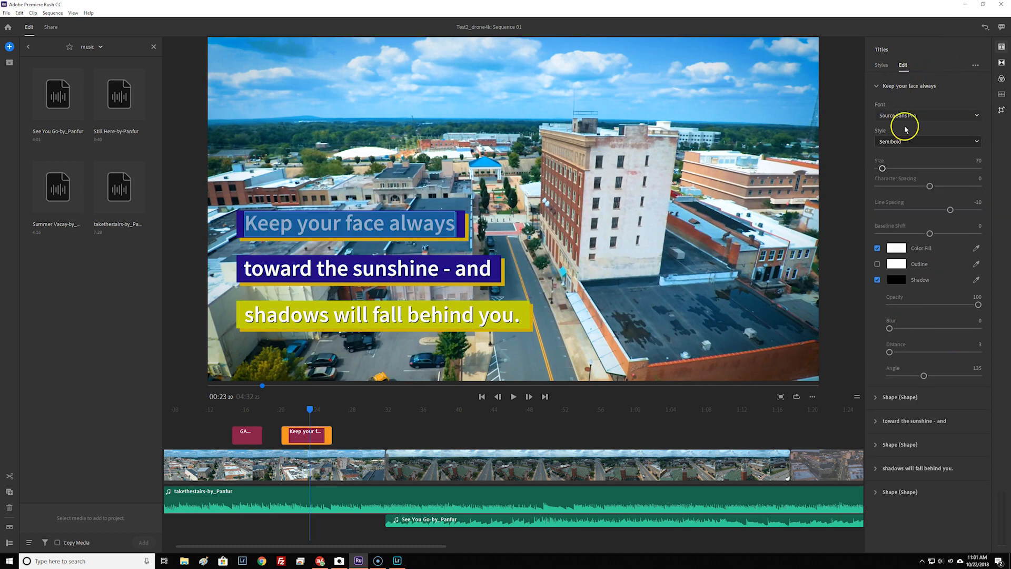
pyautogui.click(900, 86)
pyautogui.click(900, 87)
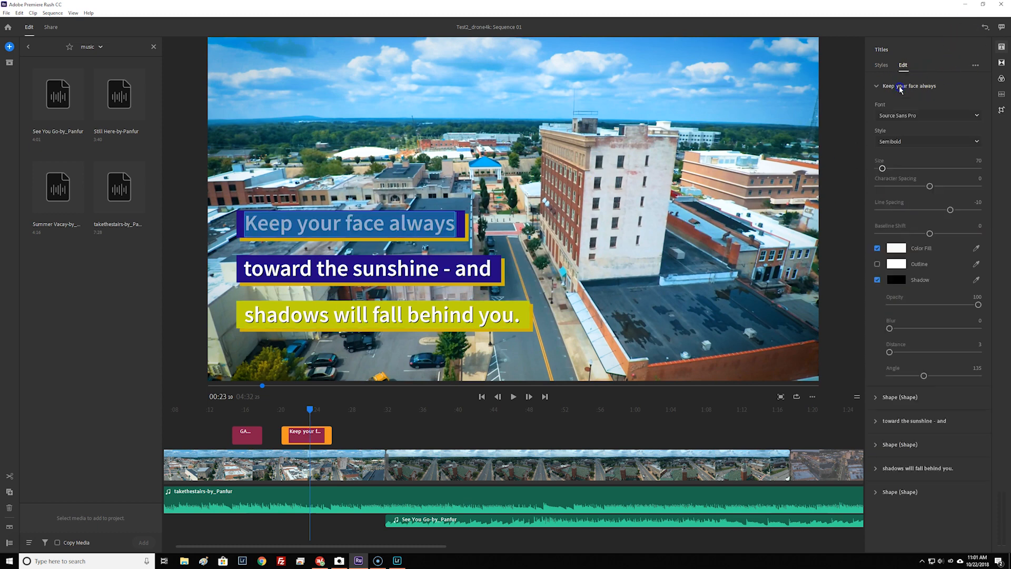
pyautogui.click(374, 272)
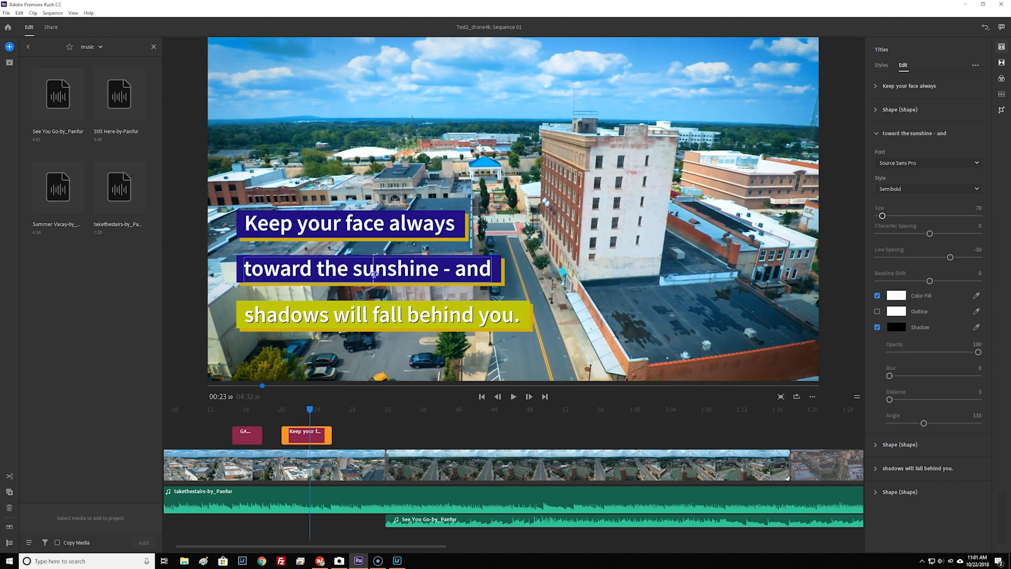
pyautogui.hotkey('ctrl', 'a')
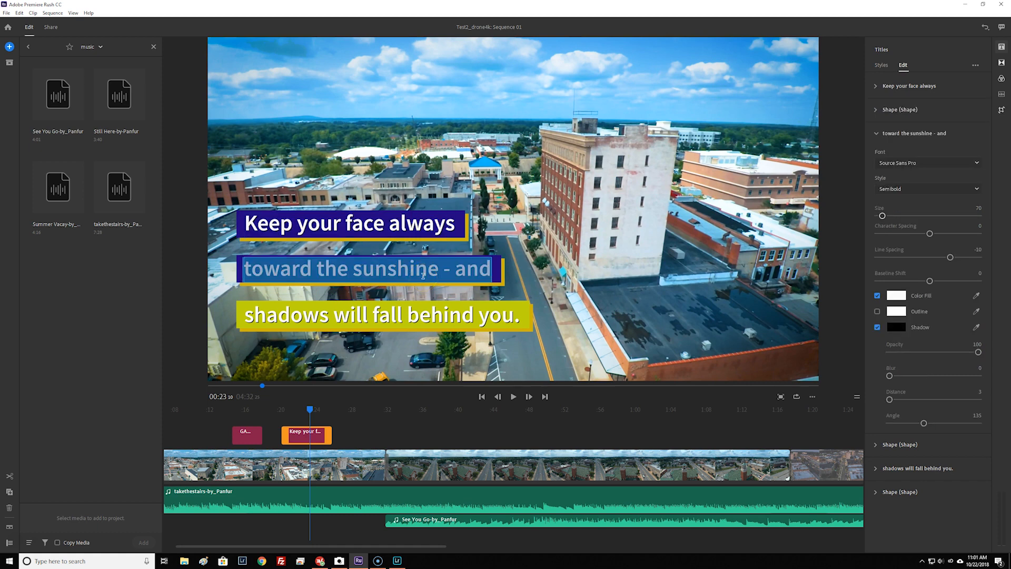
pyautogui.write('this is my t')
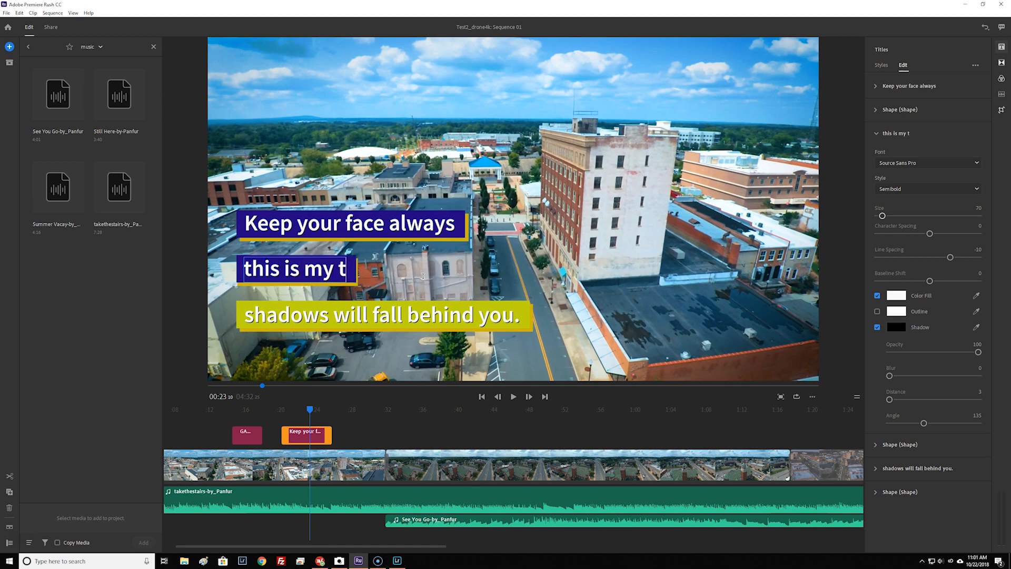
pyautogui.write('ext')
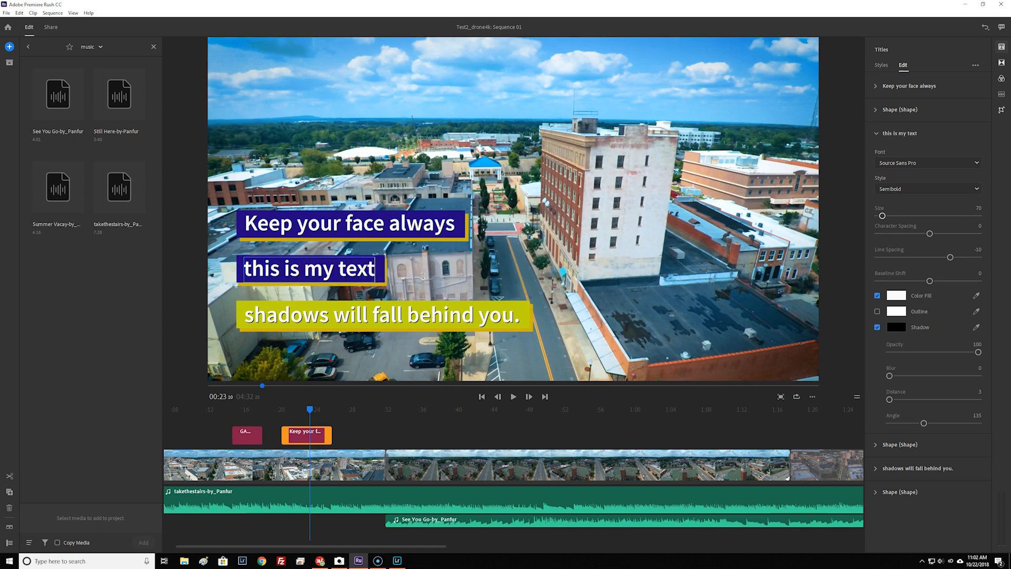
pyautogui.press('Return')
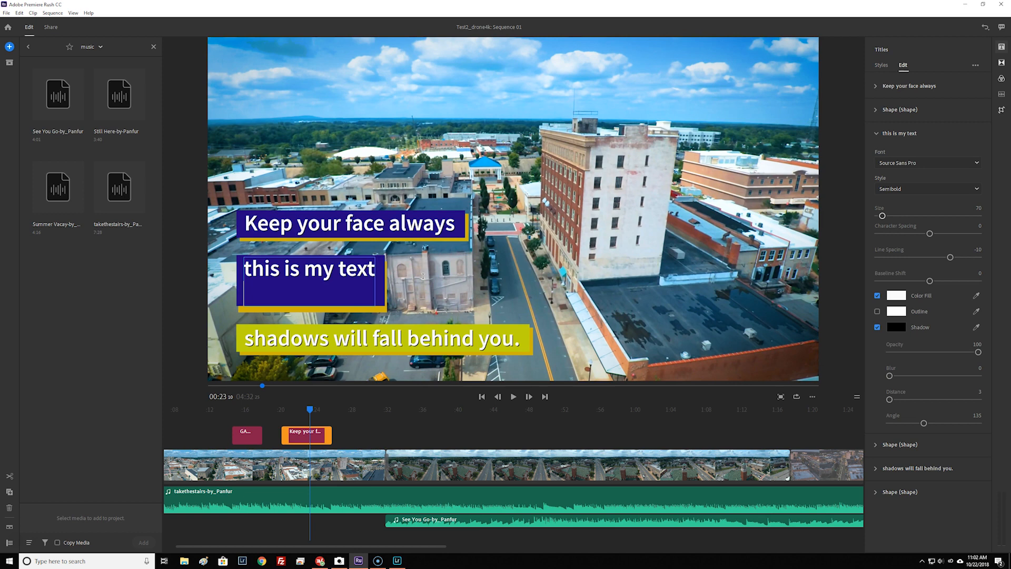
pyautogui.press('BackSpace')
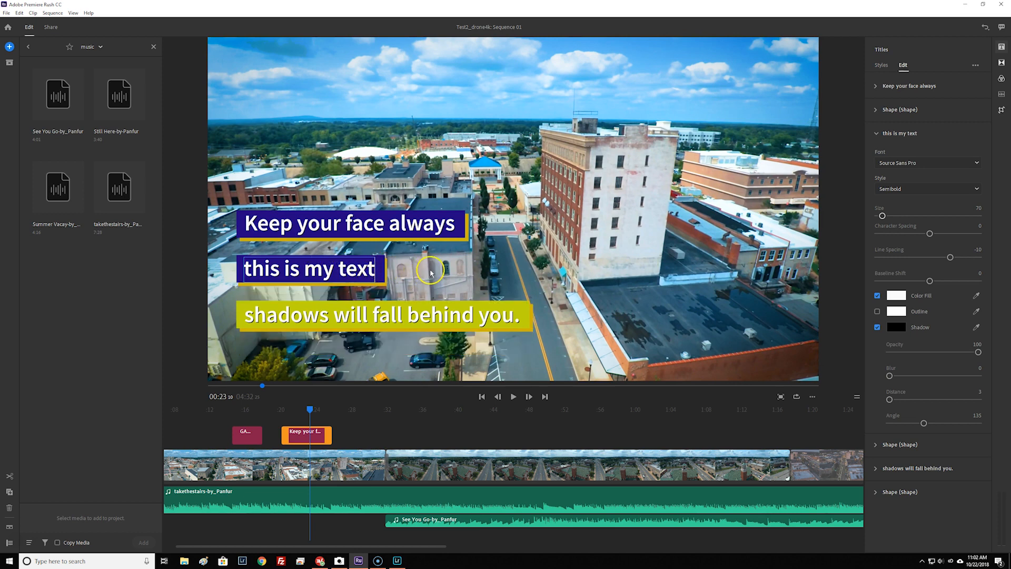
pyautogui.click(481, 276)
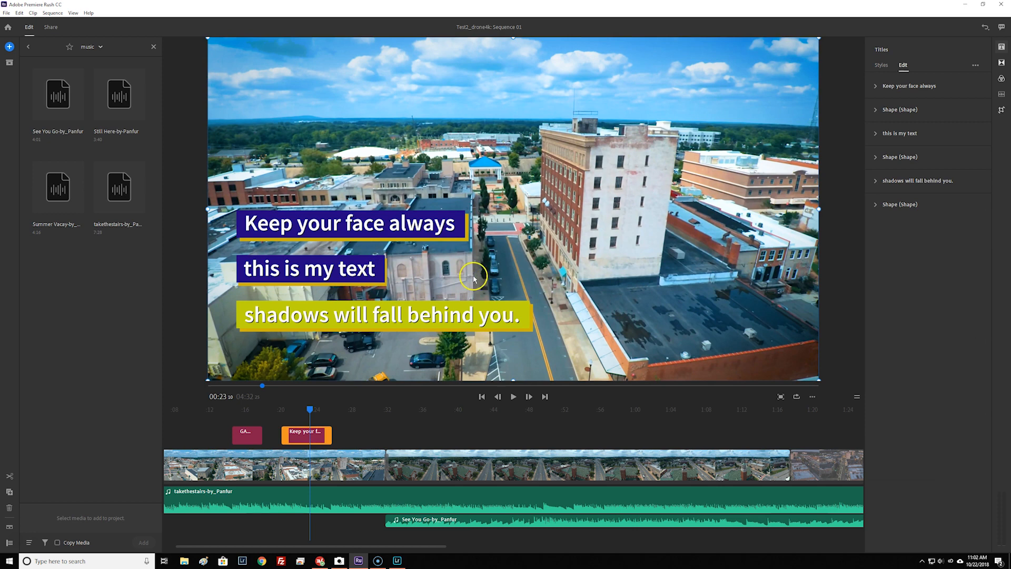
# Turn off the shadow of the shape behind the second title line
pyautogui.click(876, 158)
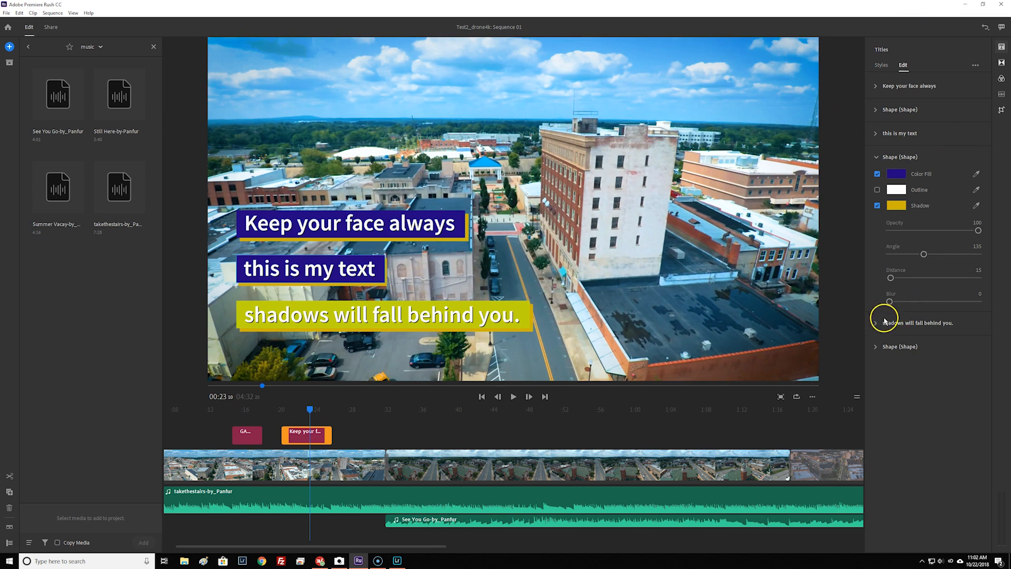
pyautogui.click(877, 206)
pyautogui.click(878, 206)
pyautogui.click(878, 206)
pyautogui.click(877, 206)
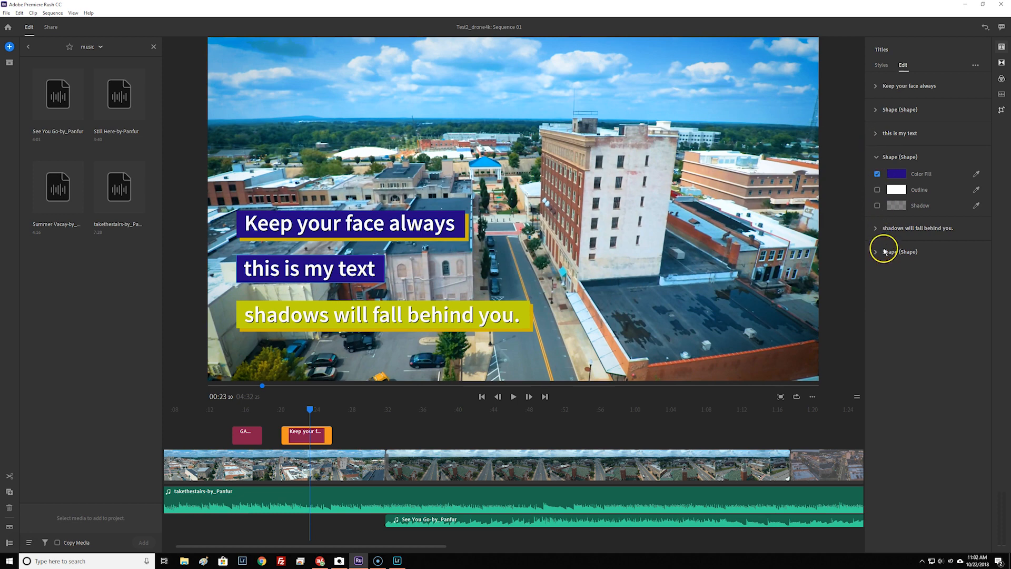
# Set the font of the "this is my text" line to Bebas Neue
pyautogui.click(882, 137)
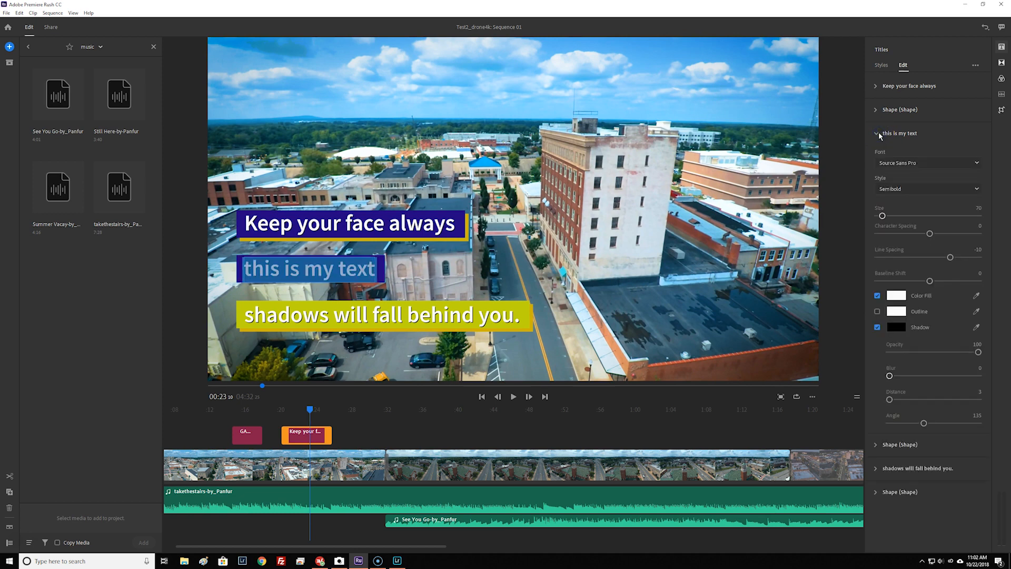
pyautogui.click(906, 163)
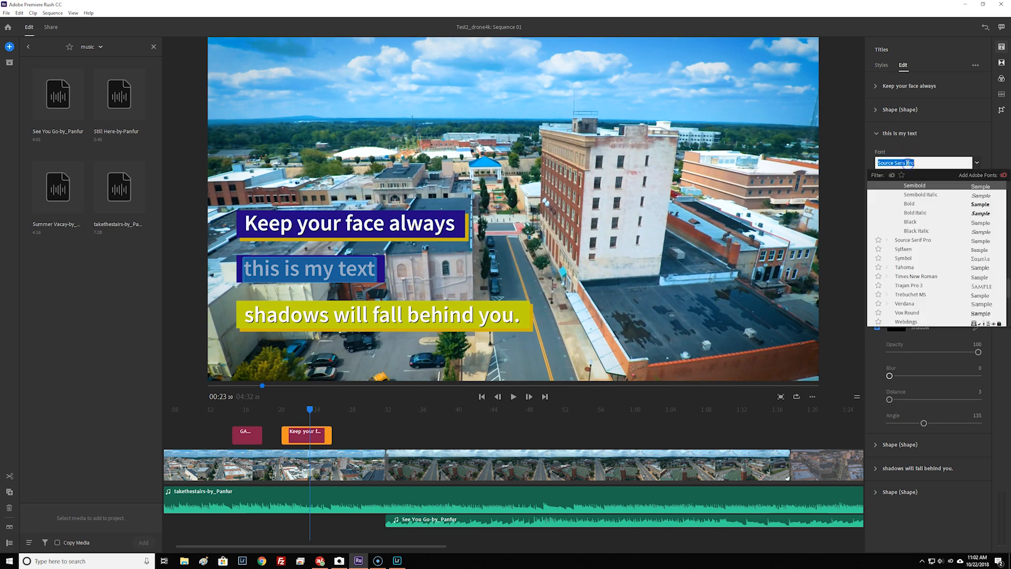
pyautogui.write('be')
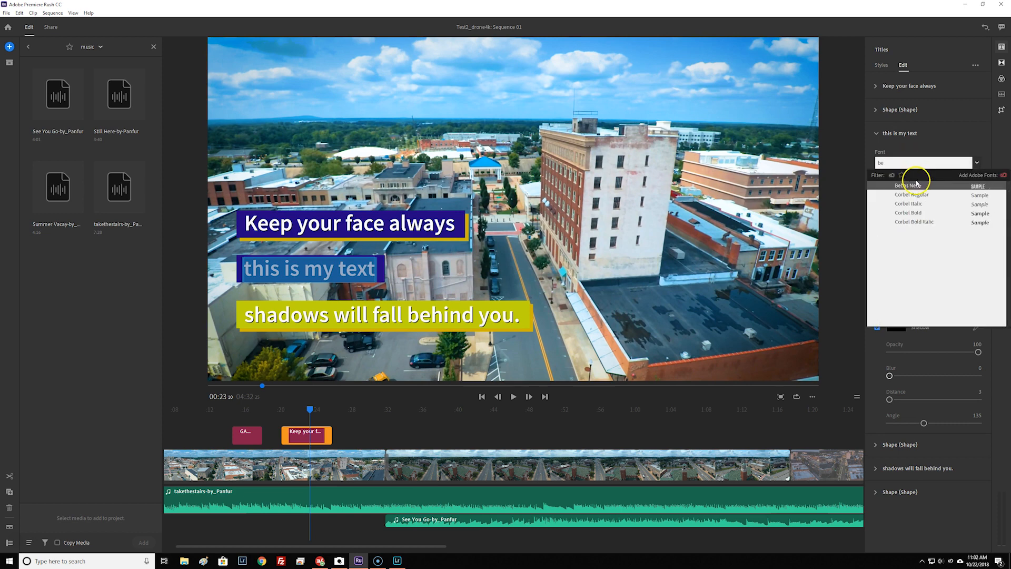
pyautogui.click(909, 185)
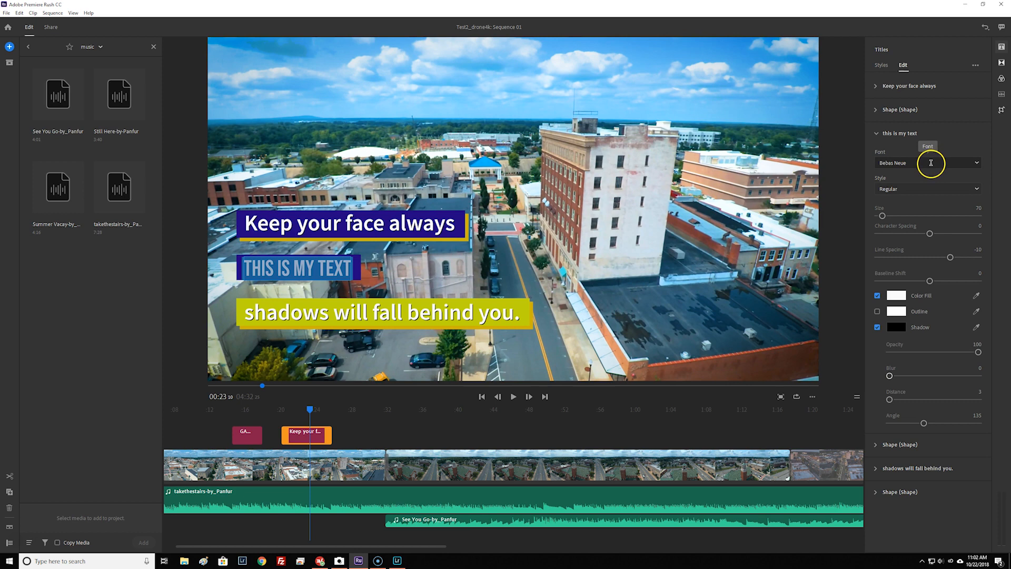
# Replace the title's first line of text with "I'M STILL TYPING" and leave text editing
pyautogui.click(378, 225)
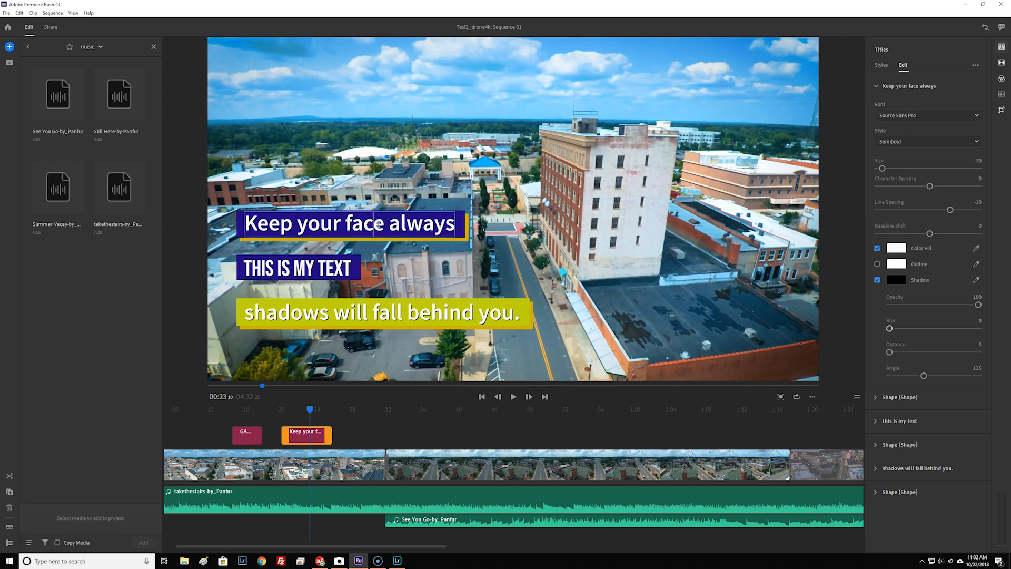
pyautogui.hotkey('ctrl', 'a')
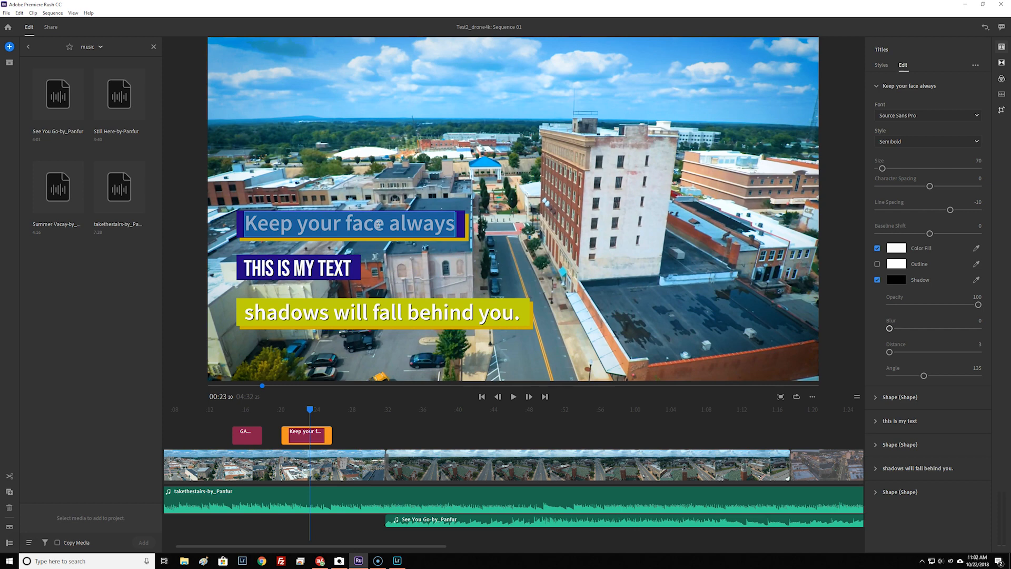
pyautogui.write("I'M STILL TYP")
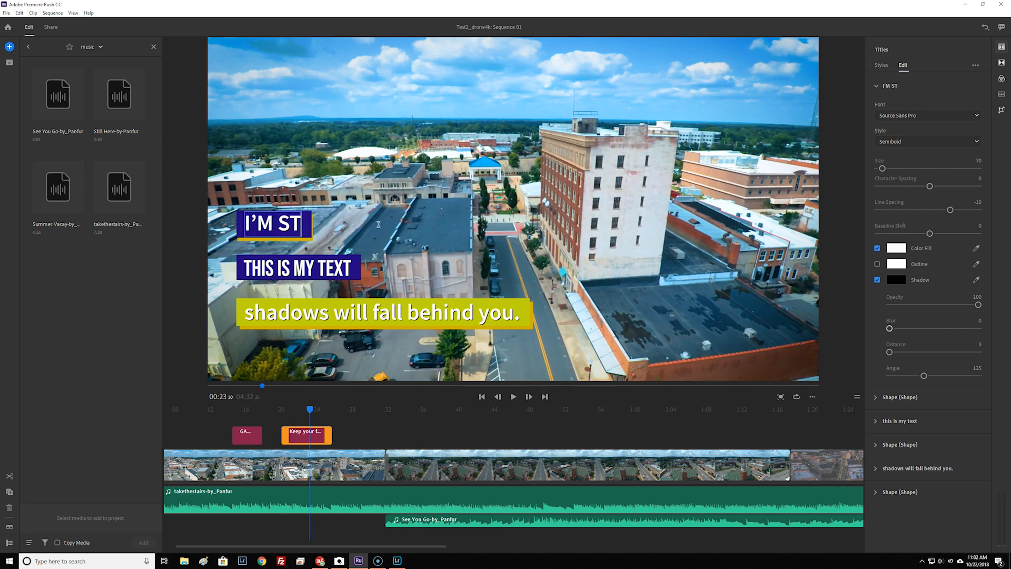
pyautogui.write('ING')
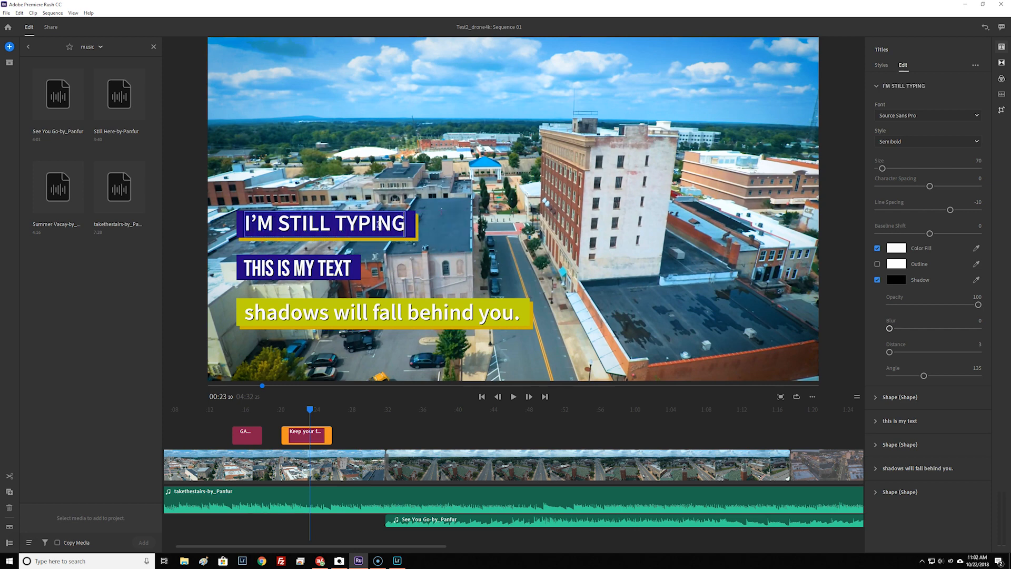
pyautogui.click(445, 283)
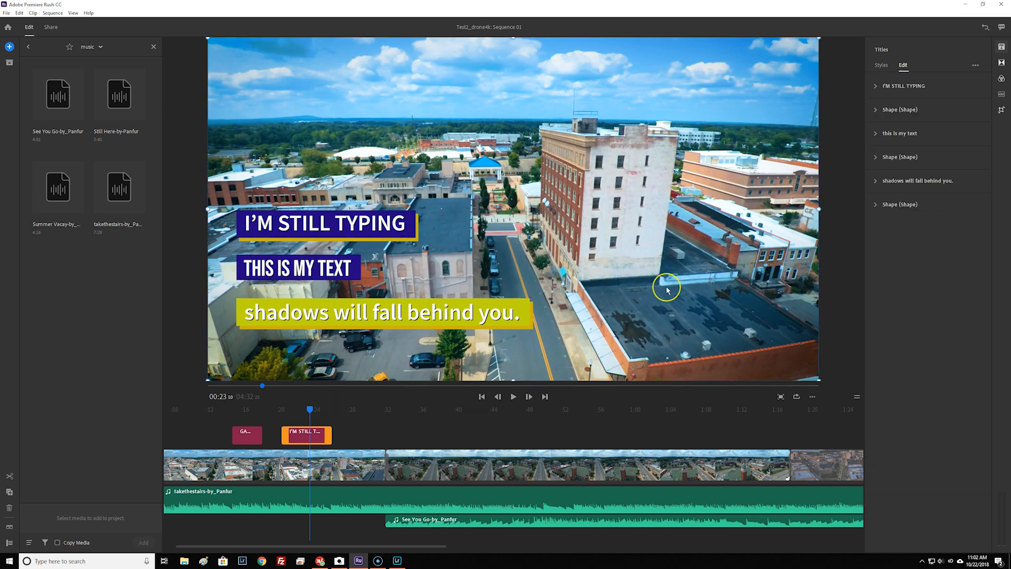
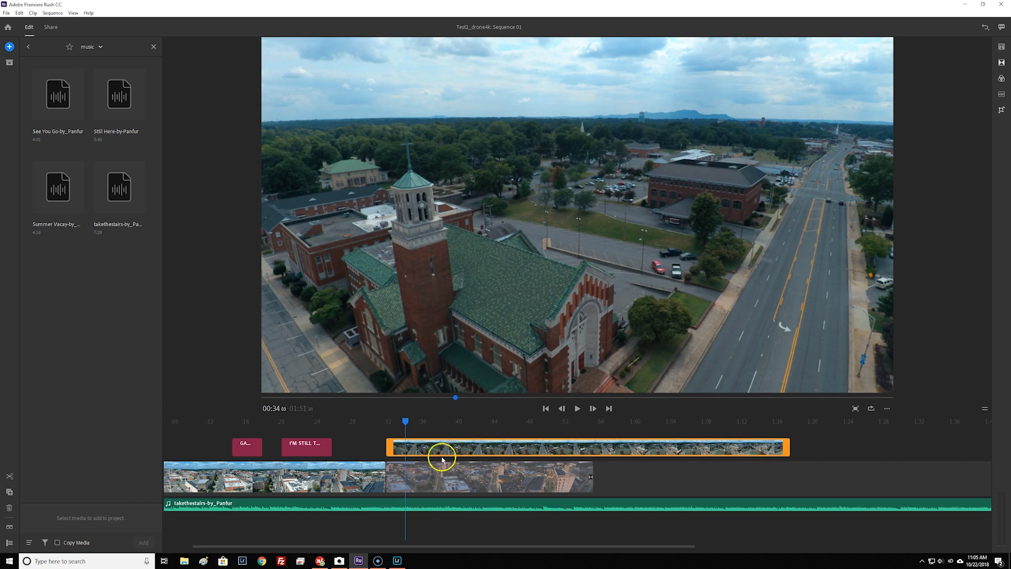
# Shift the upper-track church clip slightly earlier and try to apply Cross Dissolve to its start and the dusk clip's start
pyautogui.moveTo(493, 452); pyautogui.dragTo(485, 452)
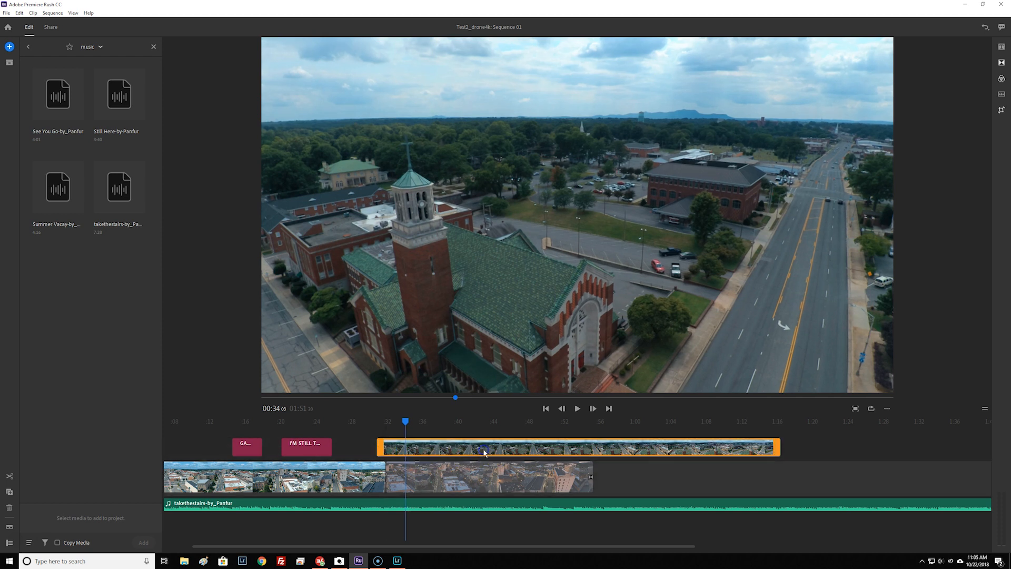
pyautogui.click(1002, 63)
pyautogui.click(899, 113)
pyautogui.moveTo(957, 98)
pyautogui.mouseDown()
pyautogui.moveTo(643, 158)
pyautogui.moveTo(393, 454)
pyautogui.mouseUp()
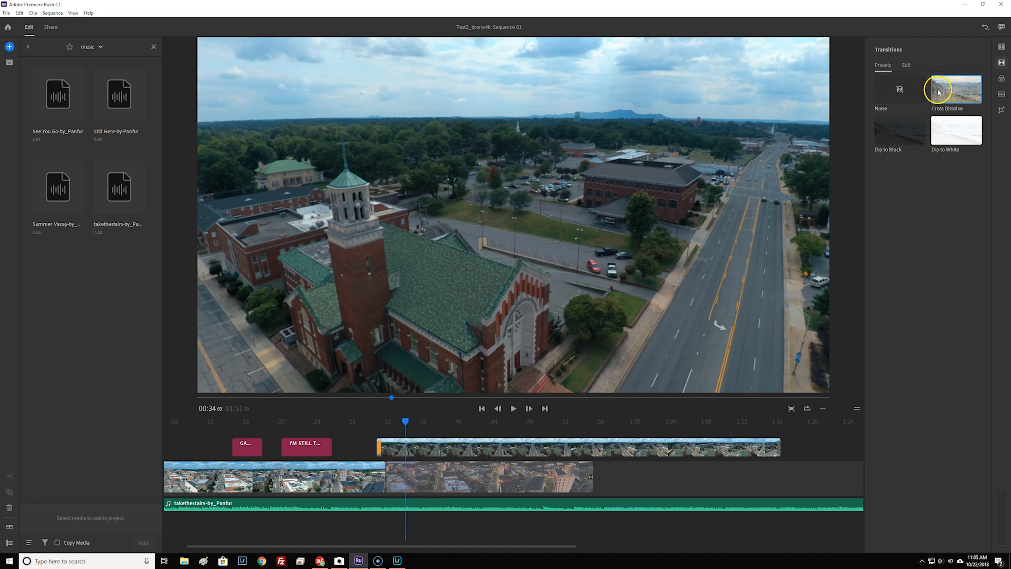
pyautogui.moveTo(939, 92)
pyautogui.mouseDown()
pyautogui.moveTo(687, 141)
pyautogui.moveTo(372, 477)
pyautogui.moveTo(404, 481)
pyautogui.mouseUp()
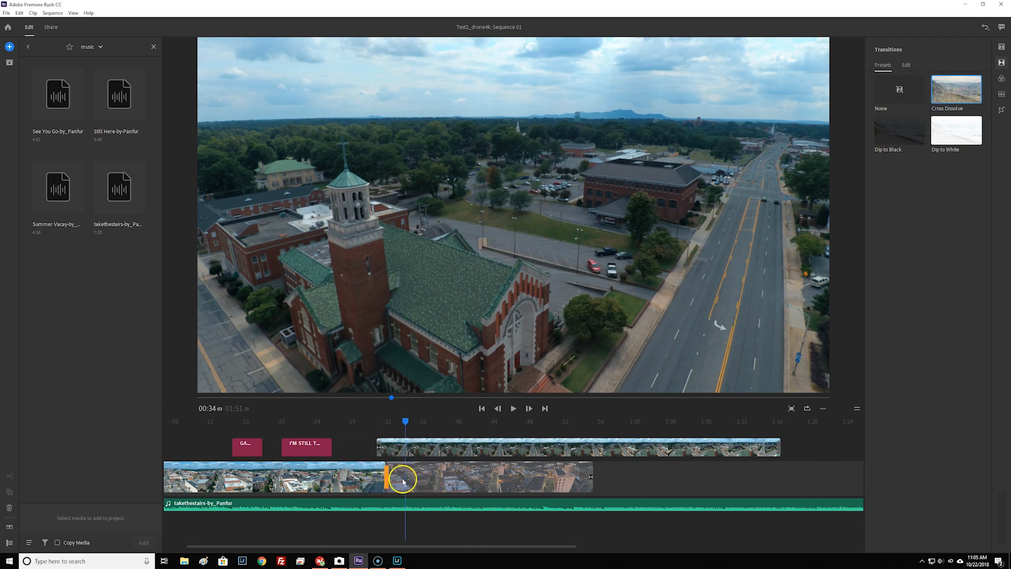
# Realign the church clip with the dusk clip's start and try to move the dusk clip past the church clip's end
pyautogui.moveTo(429, 448); pyautogui.dragTo(438, 449)
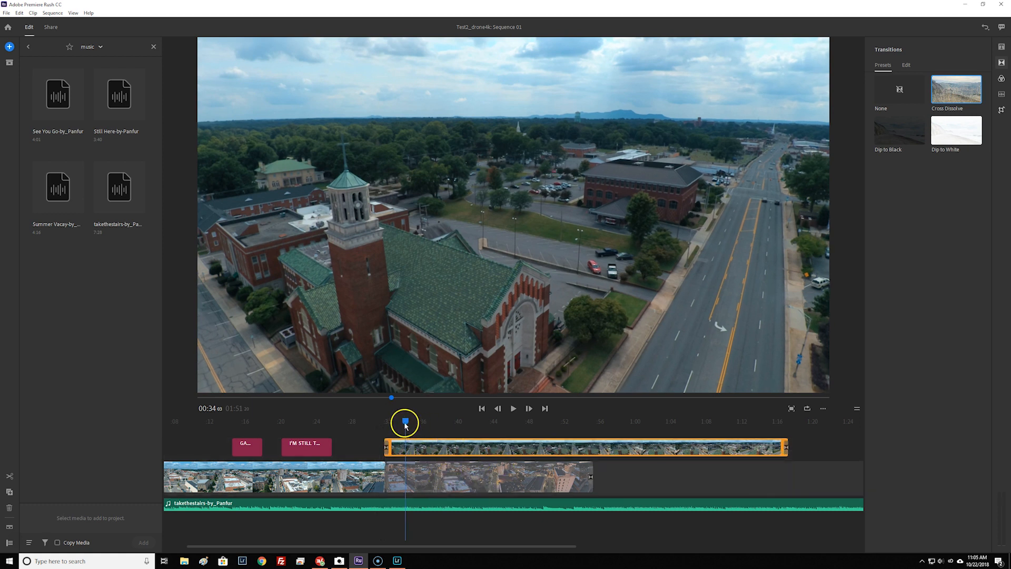
pyautogui.moveTo(468, 477); pyautogui.dragTo(719, 481)
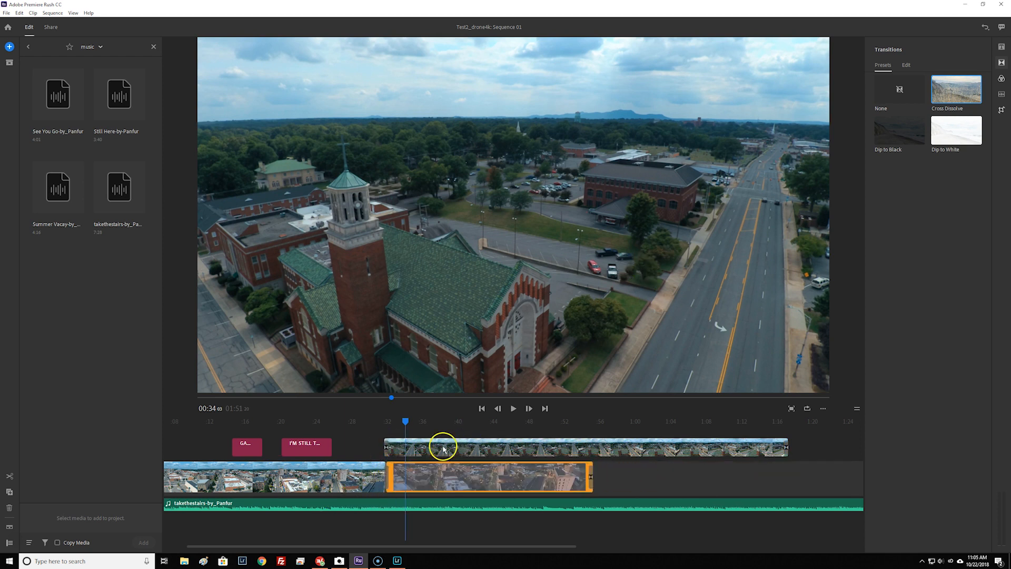
pyautogui.moveTo(408, 422); pyautogui.dragTo(373, 433)
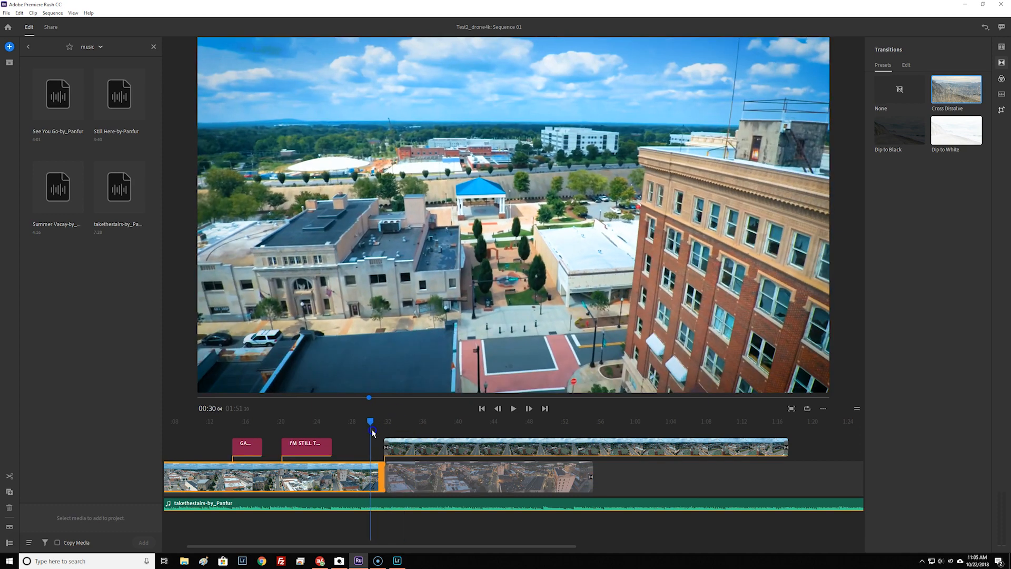
pyautogui.hscroll(4, 469, 441)
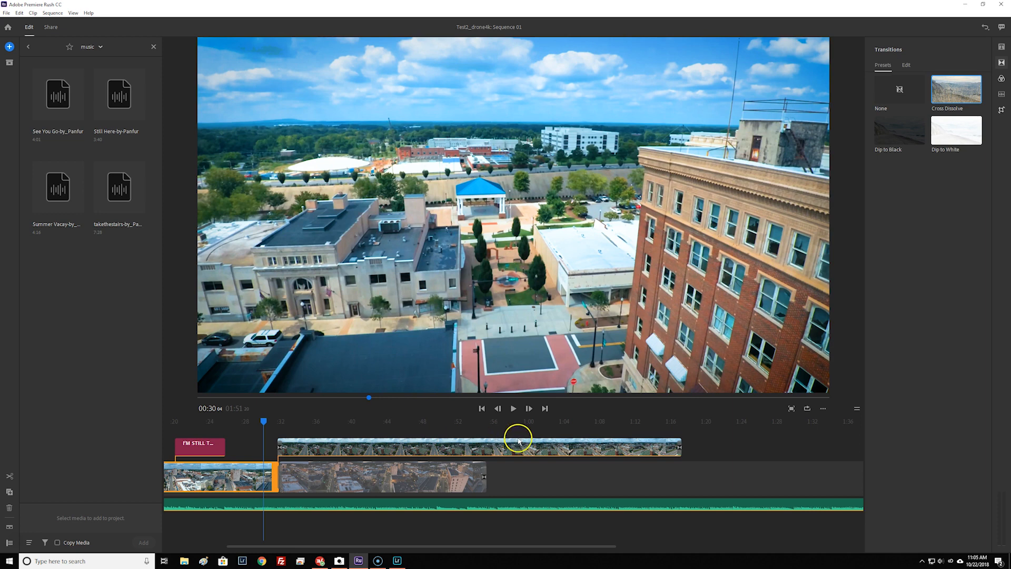
pyautogui.click(390, 483)
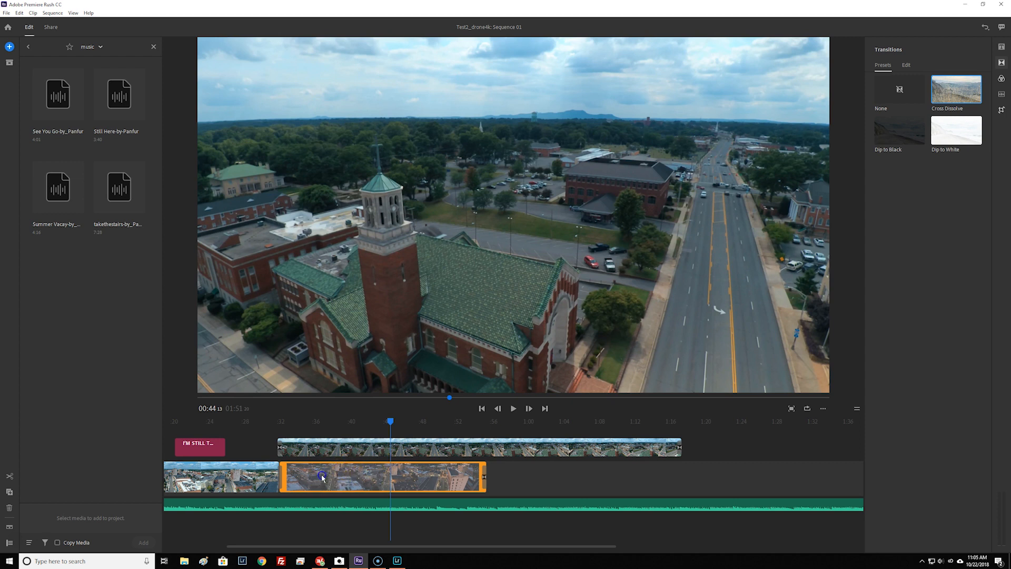
pyautogui.moveTo(323, 477); pyautogui.dragTo(775, 482)
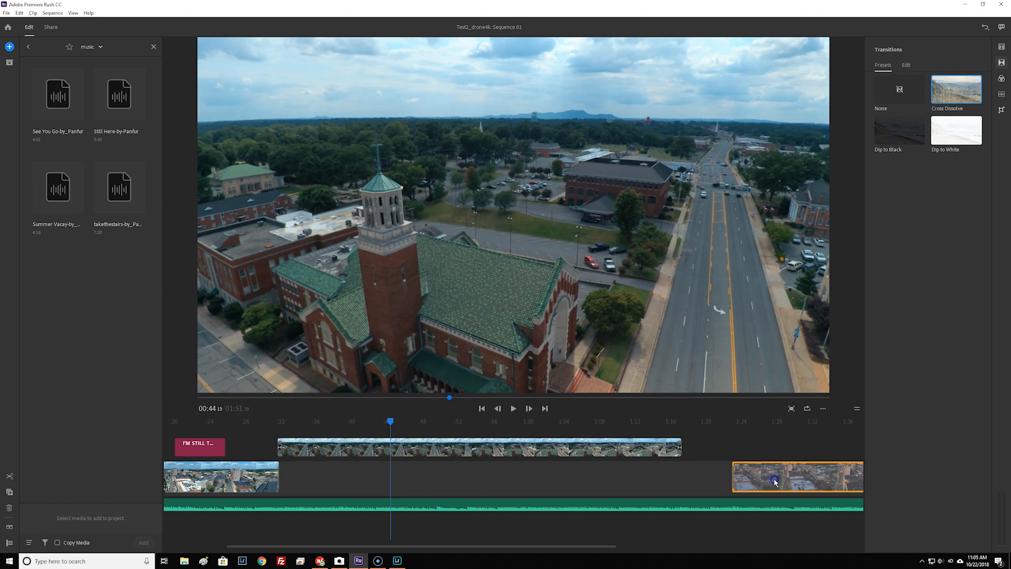
pyautogui.moveTo(775, 482); pyautogui.dragTo(776, 482)
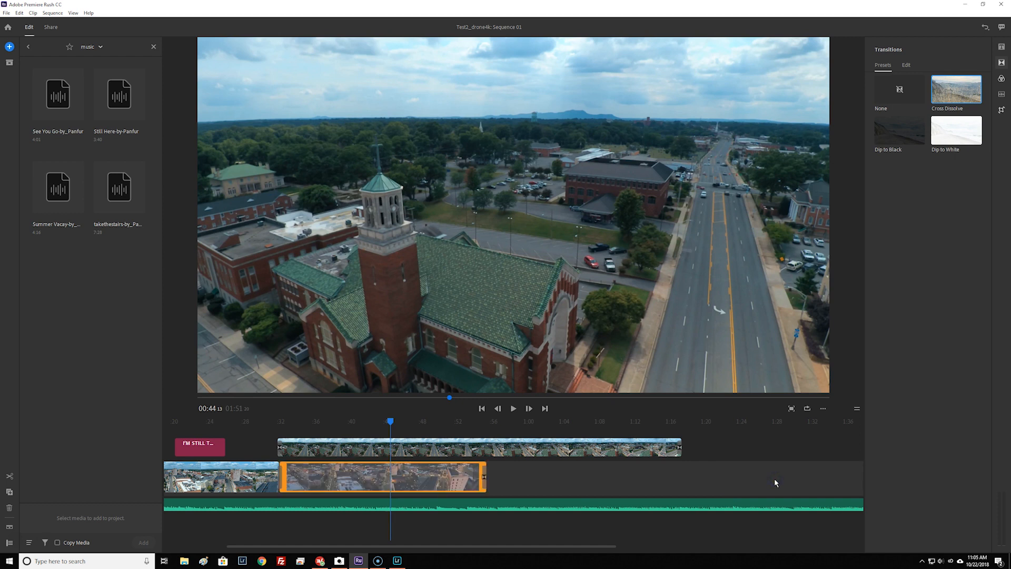
# Turn off Snap for the sequence and check the setting
pyautogui.click(54, 13)
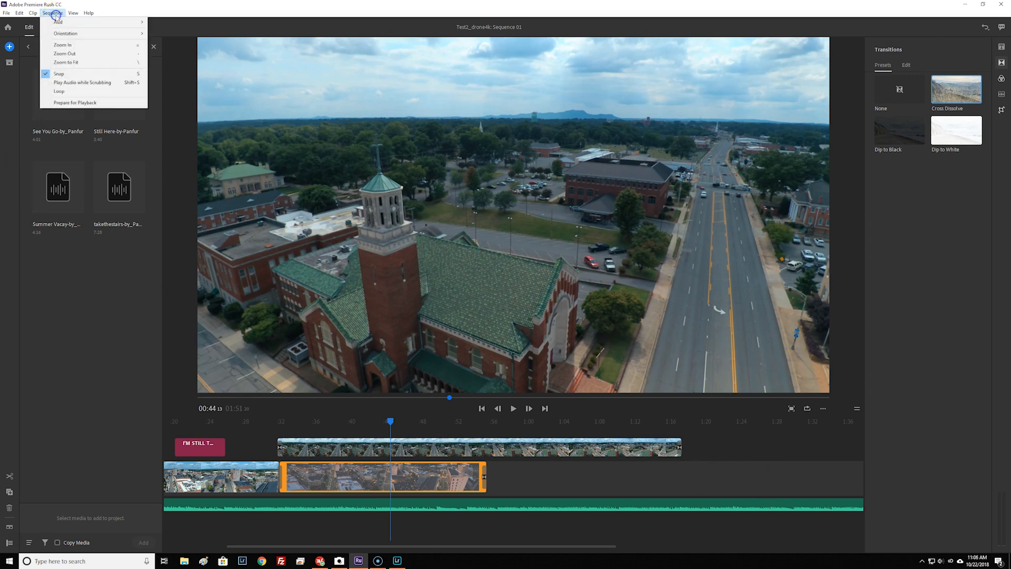
pyautogui.click(62, 74)
pyautogui.click(54, 13)
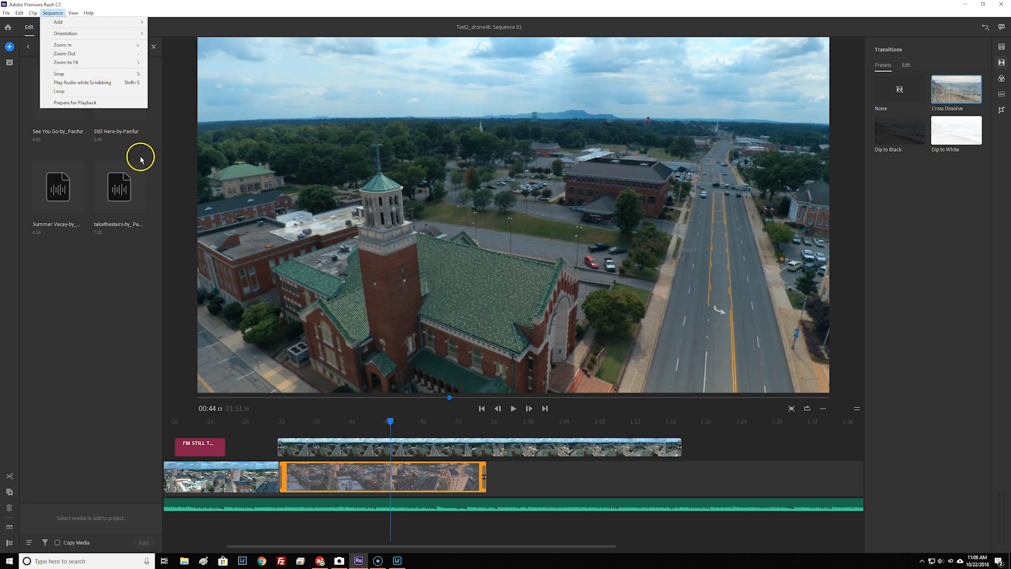
# Try again to move the dusk clip later, and insert the church clip into the main track ahead of the dusk clip
pyautogui.click(332, 487)
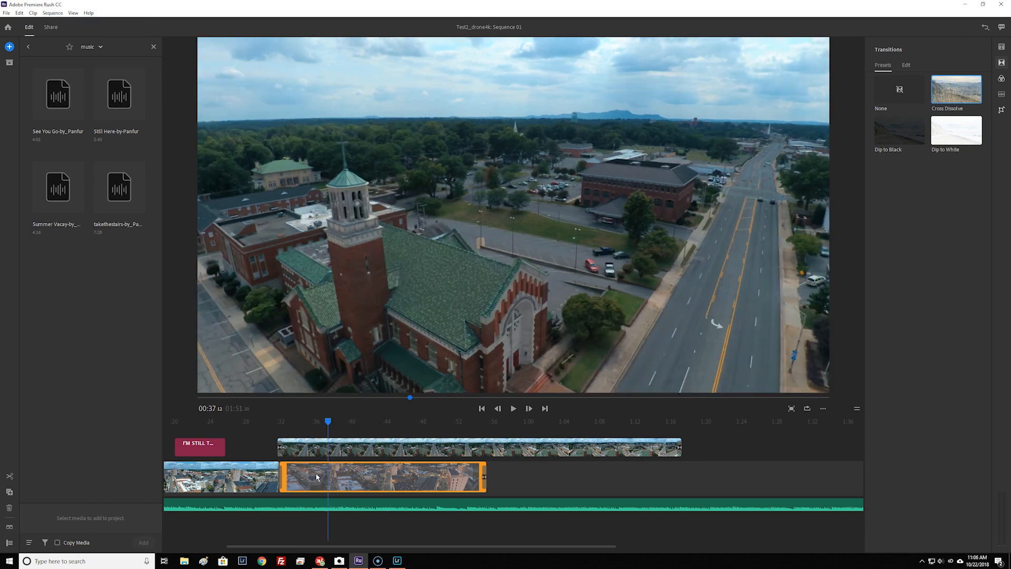
pyautogui.moveTo(324, 476); pyautogui.dragTo(722, 490)
pyautogui.moveTo(368, 475); pyautogui.dragTo(802, 478)
pyautogui.moveTo(531, 446); pyautogui.dragTo(533, 469)
# Scrub through the church clip and play the cut from it into the dusk clip
pyautogui.click(331, 419)
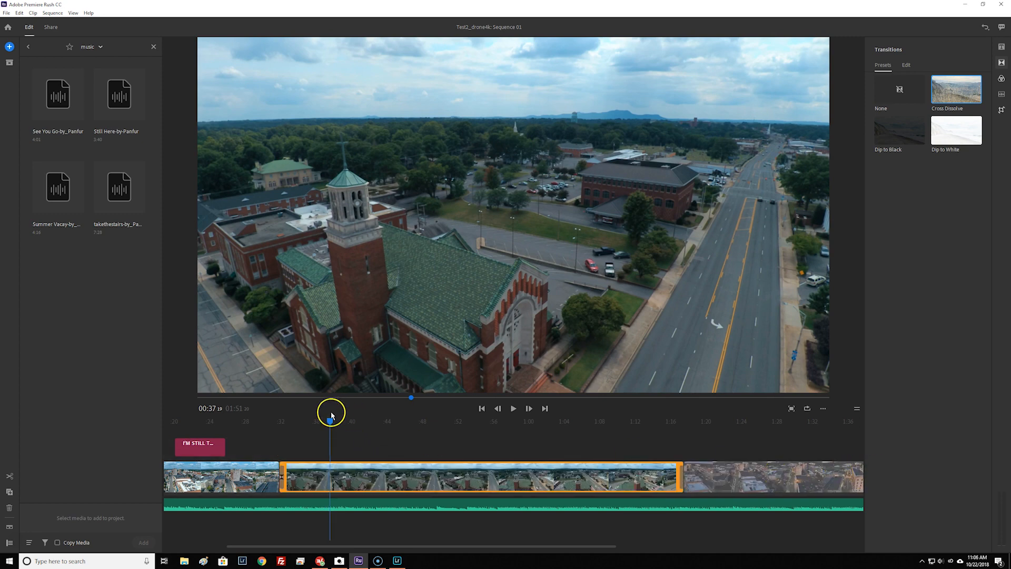
pyautogui.click(531, 422)
pyautogui.moveTo(533, 422); pyautogui.dragTo(637, 438)
pyautogui.press('space')
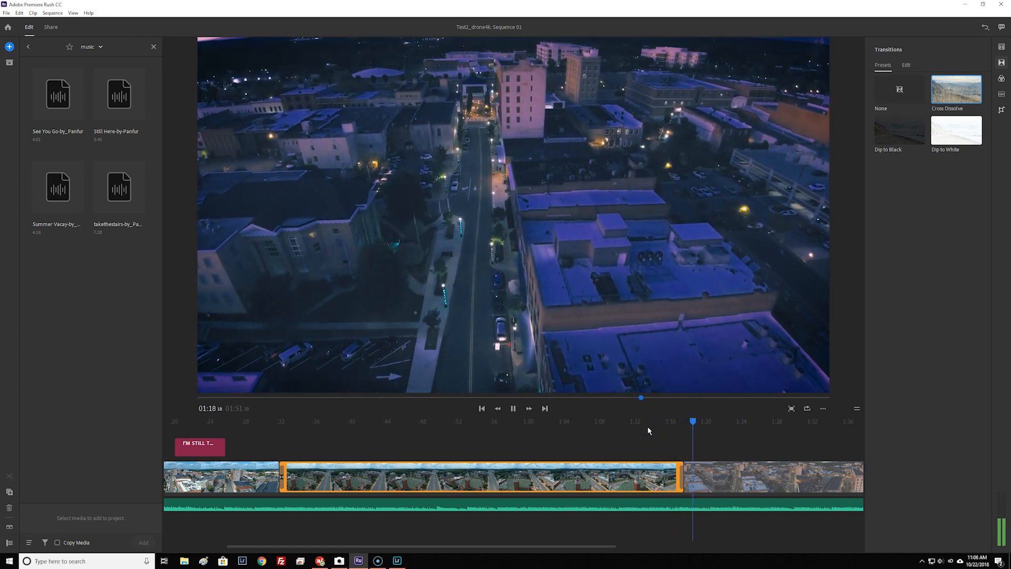
pyautogui.click(653, 435)
# Review the audio settings of the takethestairs-by_Panfur music clip, including its advanced options and available audio types
pyautogui.click(753, 484)
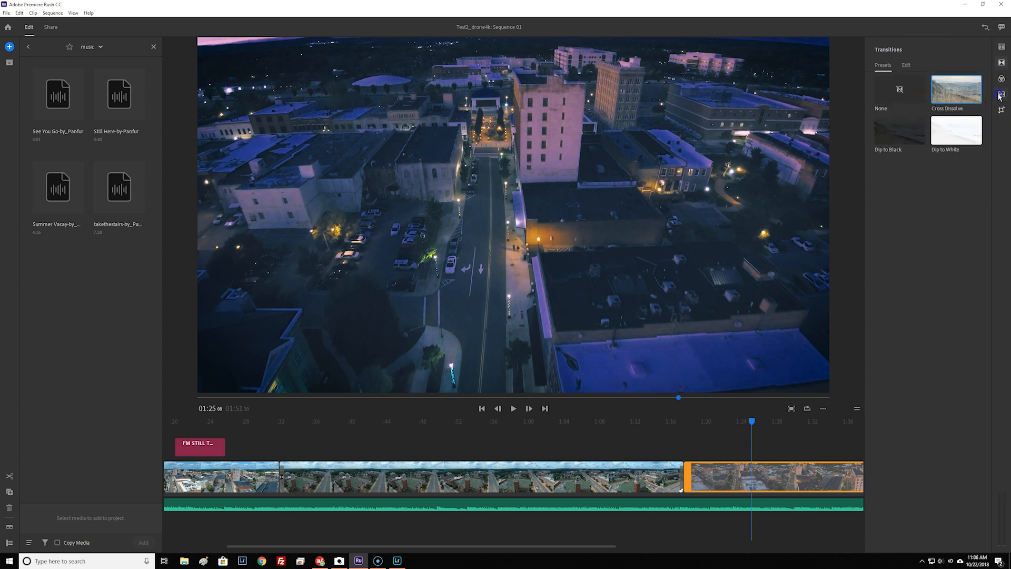
pyautogui.click(1001, 95)
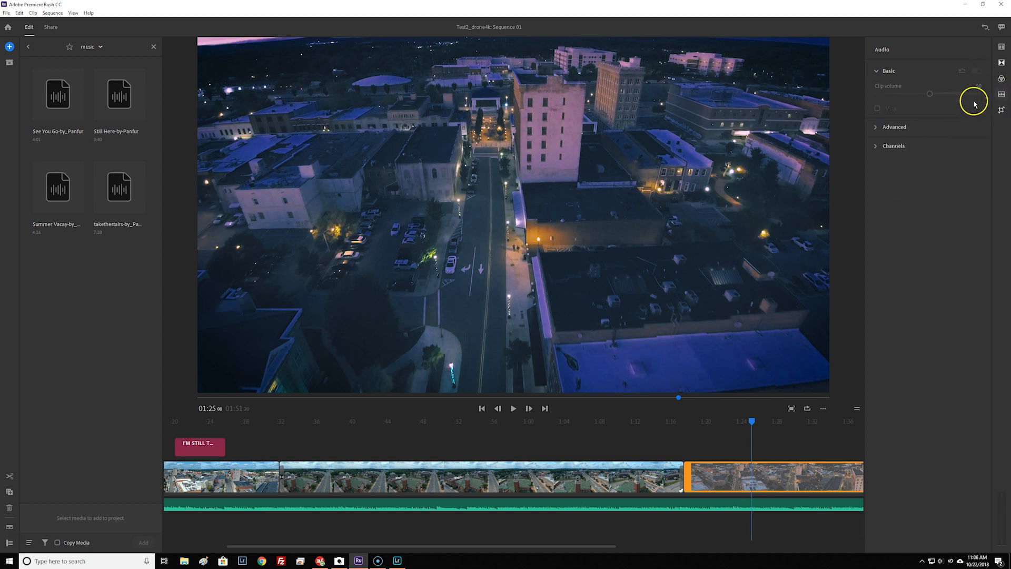
pyautogui.click(876, 128)
pyautogui.click(732, 431)
pyautogui.click(778, 505)
pyautogui.click(877, 128)
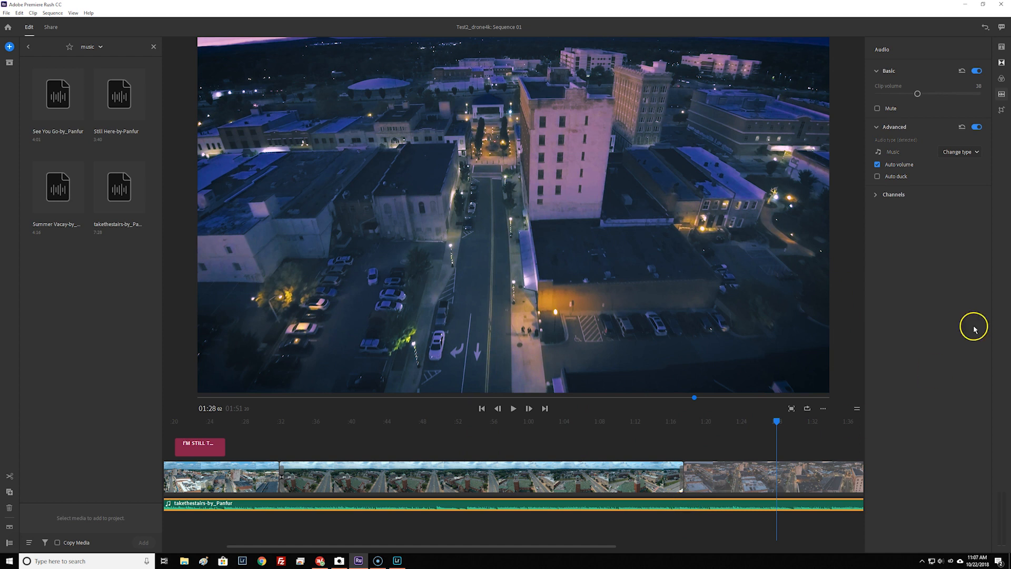
pyautogui.click(960, 152)
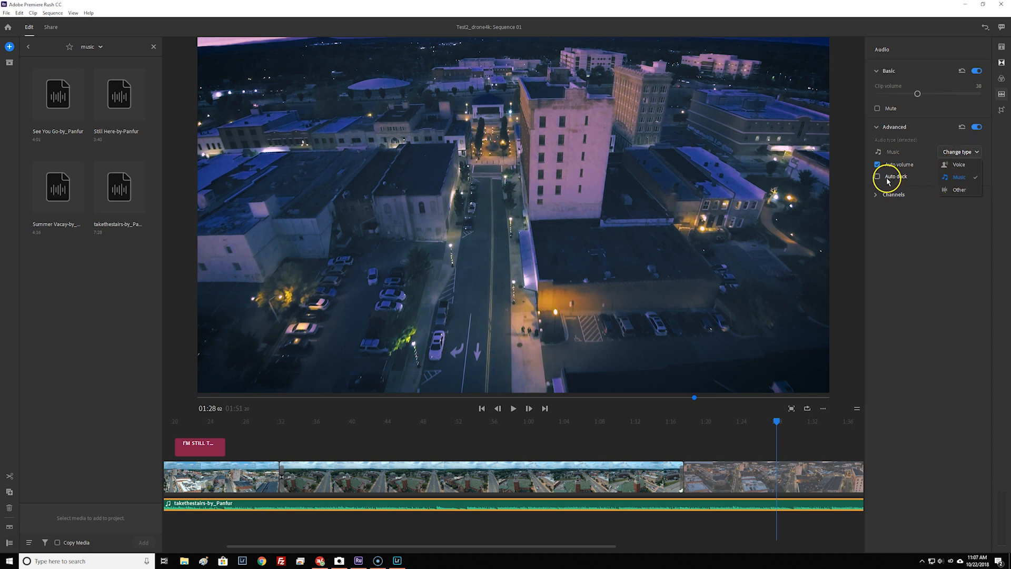
pyautogui.click(770, 485)
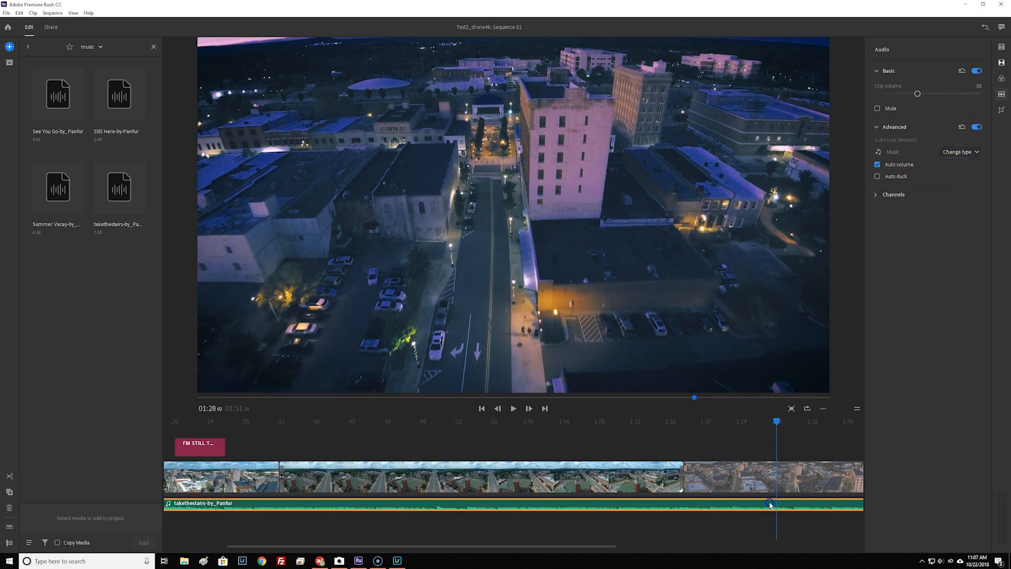
# Append the MVI_0390 clip from the b-roll folder to the end of the main track and select it
pyautogui.moveTo(614, 546); pyautogui.dragTo(738, 540)
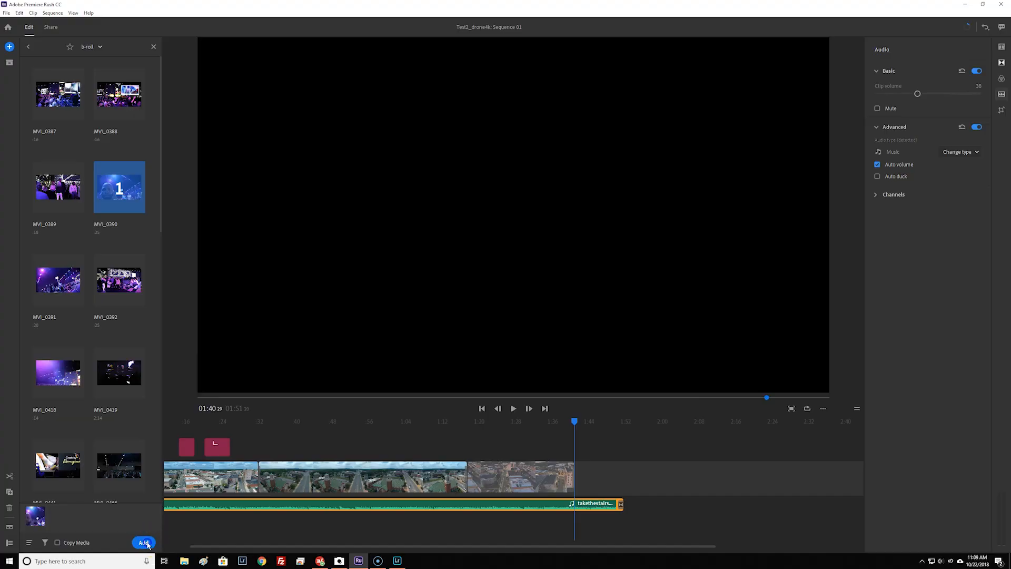
pyautogui.moveTo(119, 187); pyautogui.dragTo(575, 470)
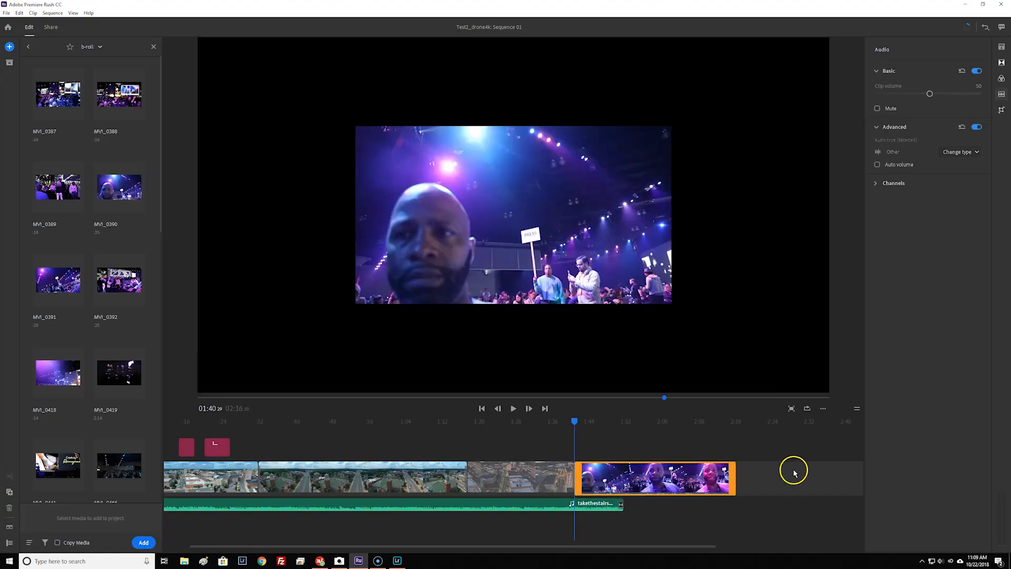
pyautogui.click(649, 482)
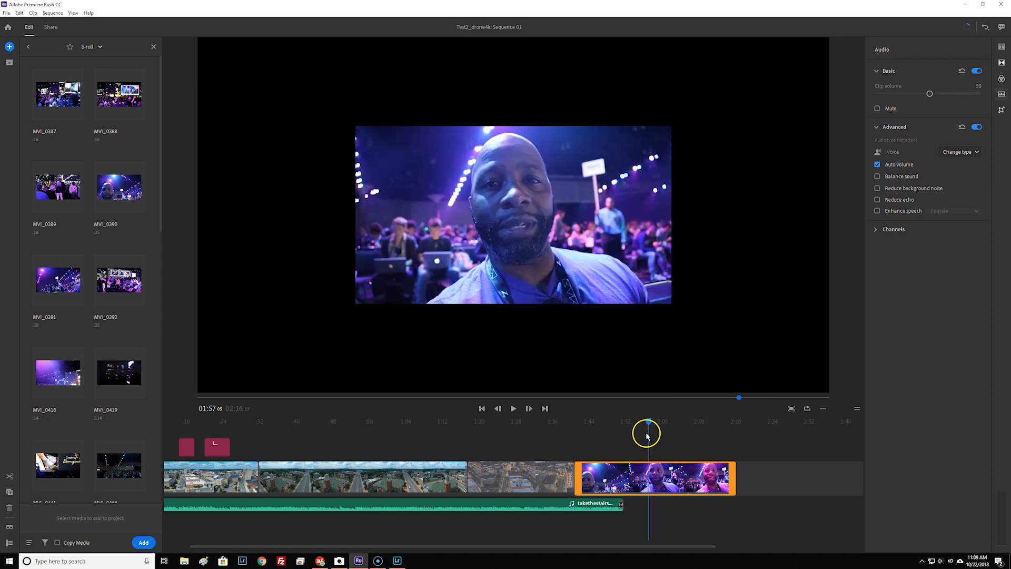
# Play a portion of the MVI_0390 clip from about 1:48 and stop playback
pyautogui.moveTo(650, 422); pyautogui.dragTo(609, 424)
pyautogui.press('space')
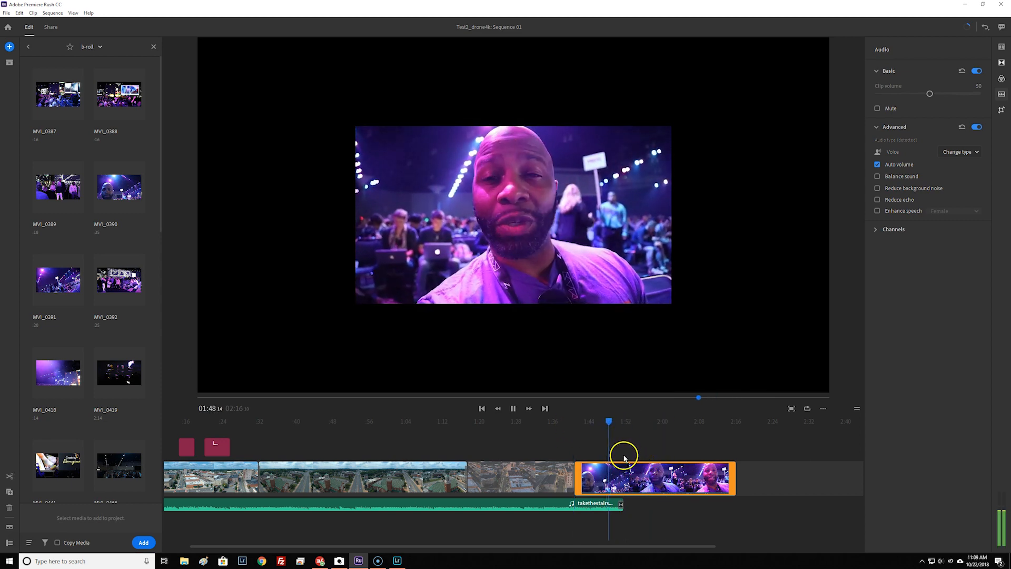
pyautogui.click(641, 461)
pyautogui.click(649, 480)
pyautogui.press('space')
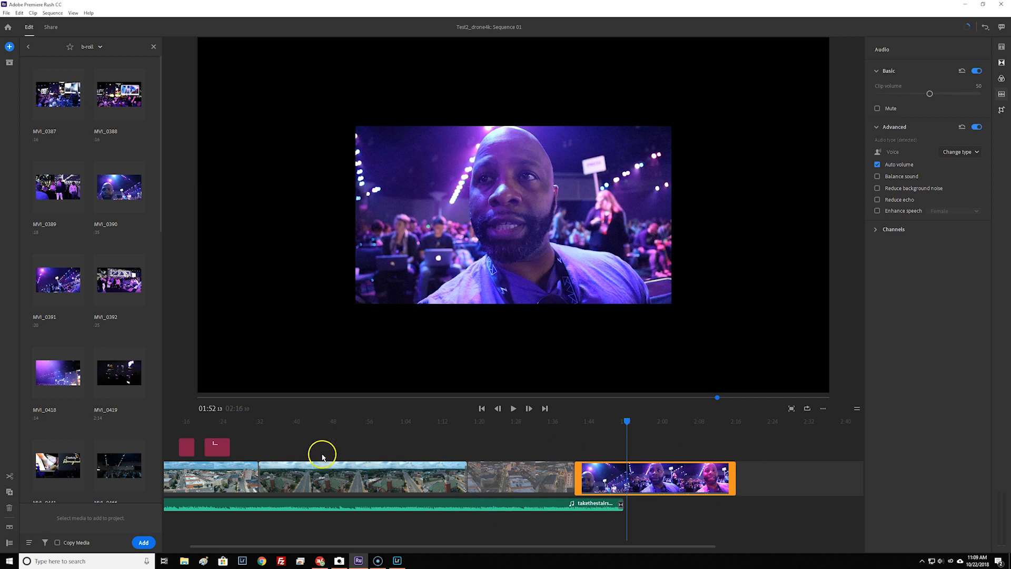
# Move the takethestairs-by_Panfur music later so it runs under all of MVI_0390, and play the overlap from about 1:37
pyautogui.moveTo(479, 506); pyautogui.dragTo(676, 502)
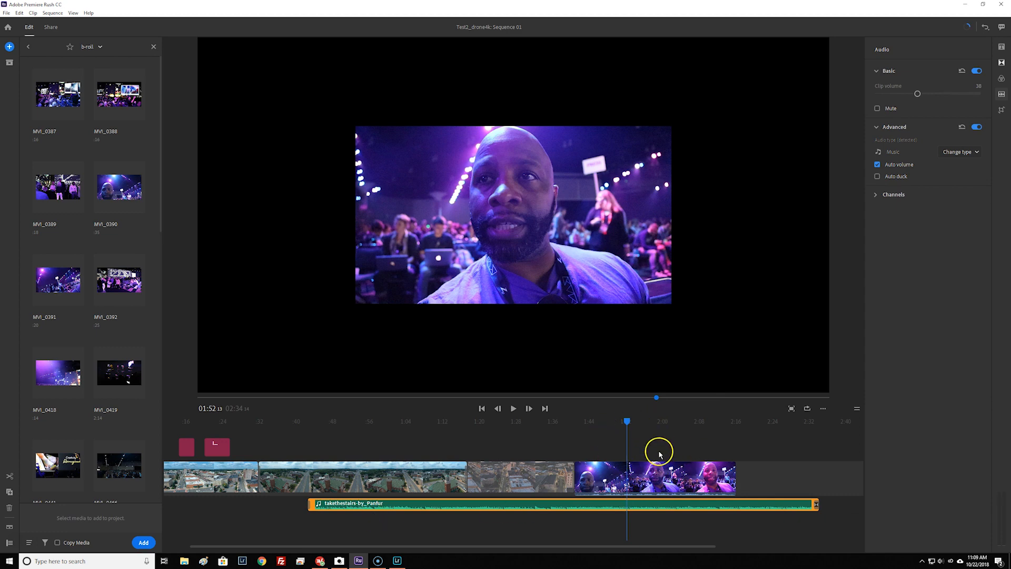
pyautogui.moveTo(588, 431); pyautogui.dragTo(559, 430)
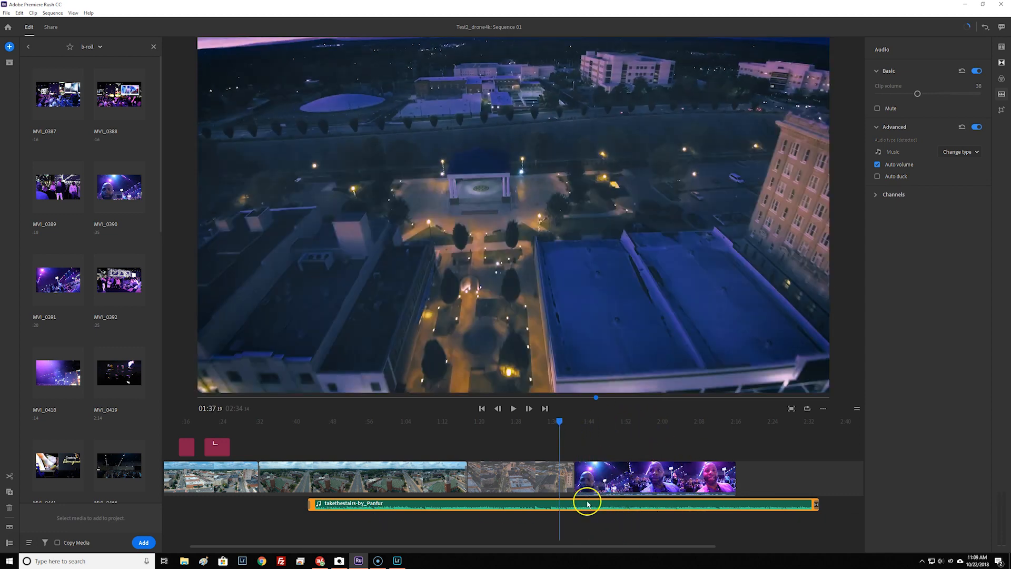
pyautogui.press('space')
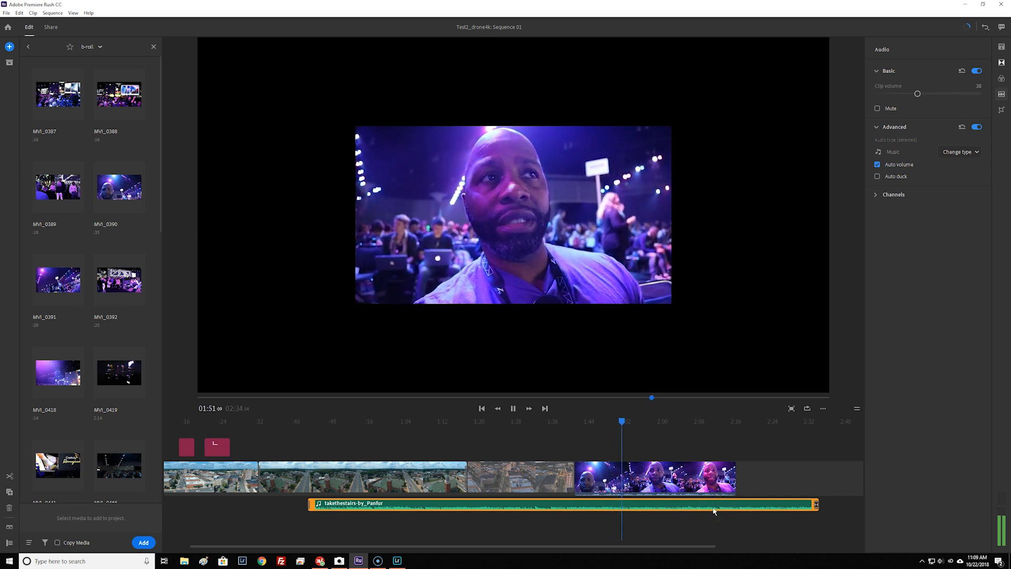
pyautogui.click(655, 503)
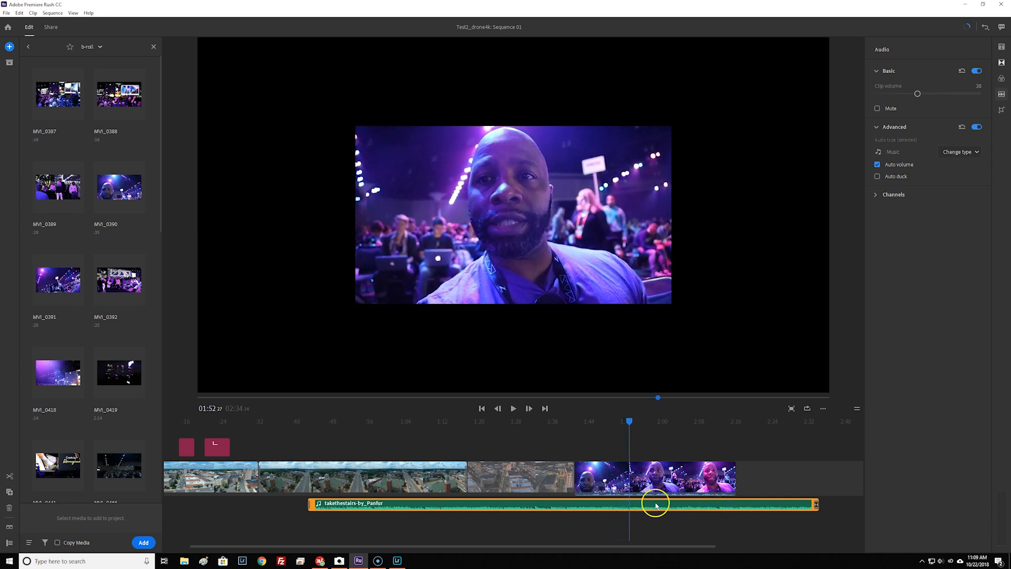
# Set the audio type of the MVI_0390 clip to Voice
pyautogui.click(642, 472)
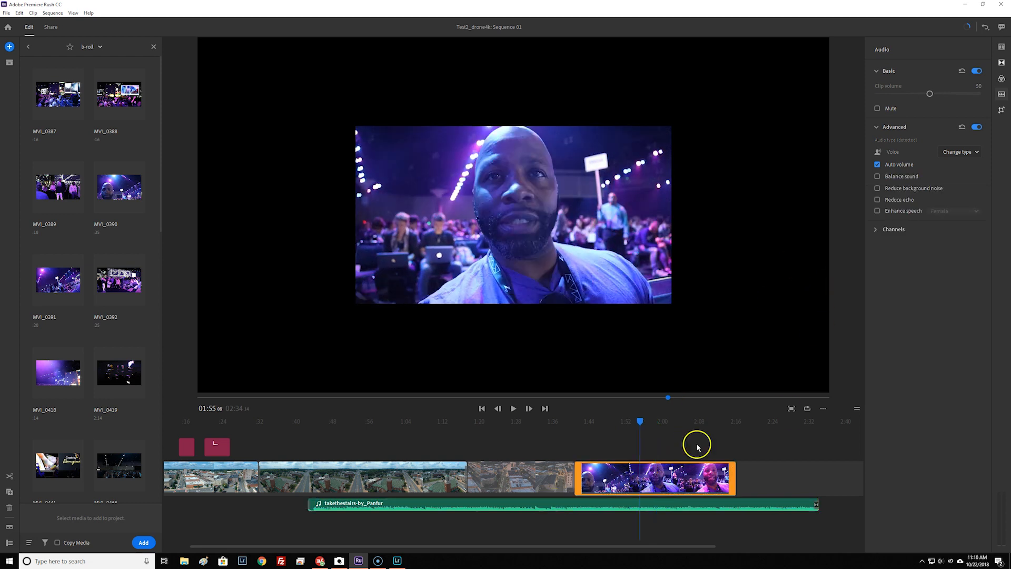
pyautogui.click(676, 481)
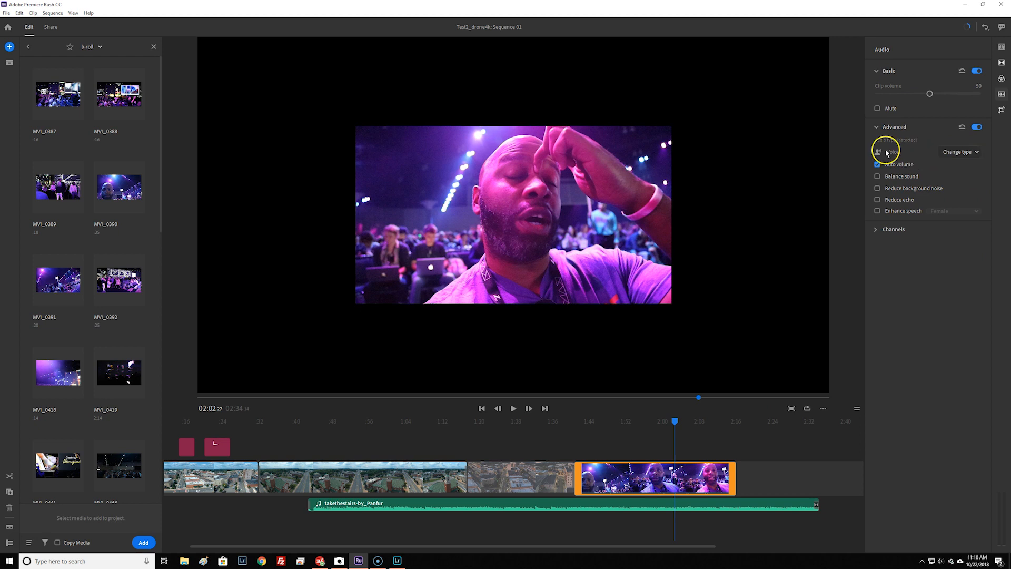
pyautogui.click(958, 153)
pyautogui.click(963, 167)
# Turn on Auto duck for the takethestairs-by_Panfur music and play the sequence before and into the MVI_0390 clip
pyautogui.click(655, 504)
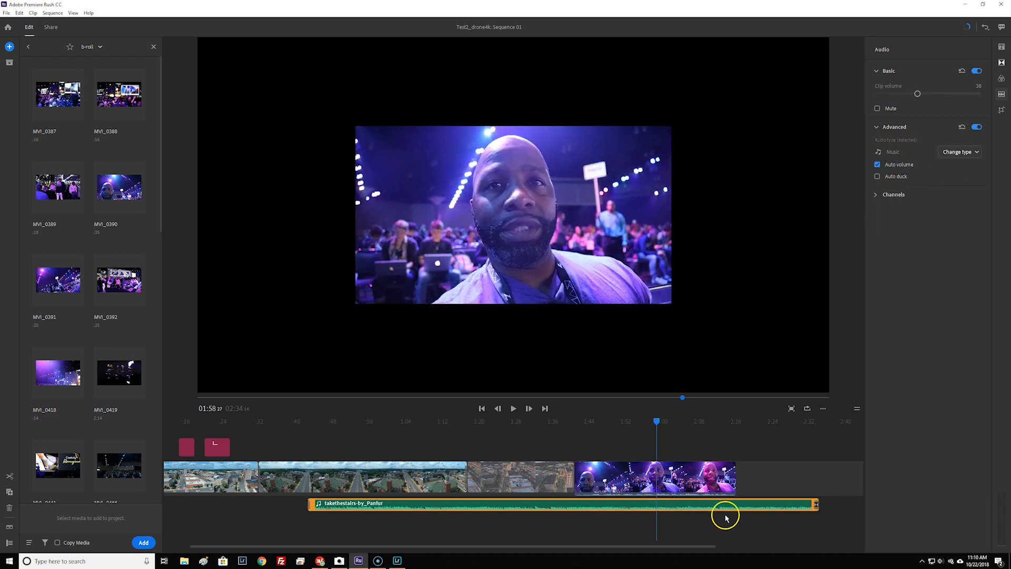
pyautogui.click(738, 509)
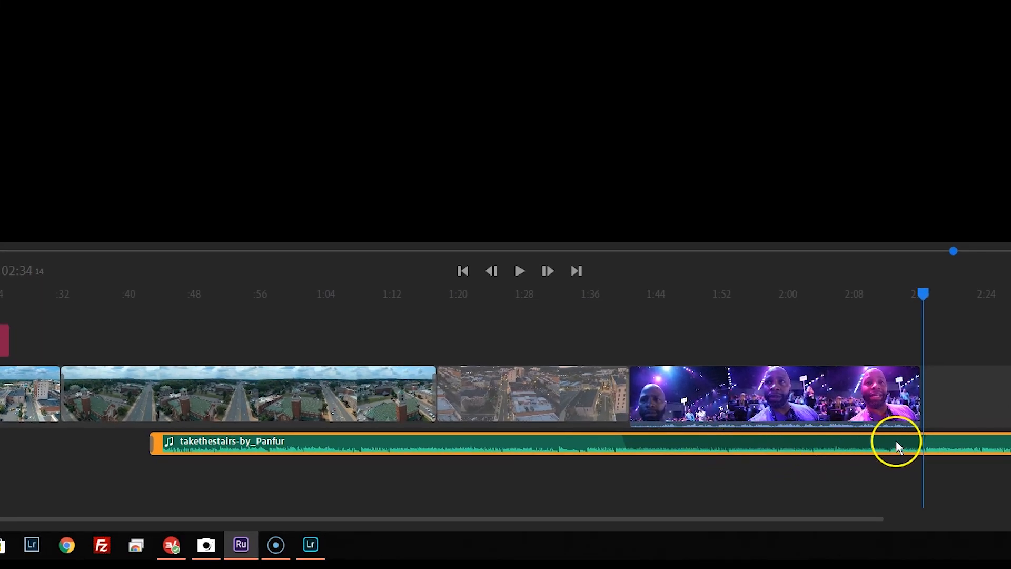
pyautogui.moveTo(921, 293); pyautogui.dragTo(501, 348)
pyautogui.press('space')
pyautogui.moveTo(508, 294); pyautogui.dragTo(629, 304)
pyautogui.press('space')
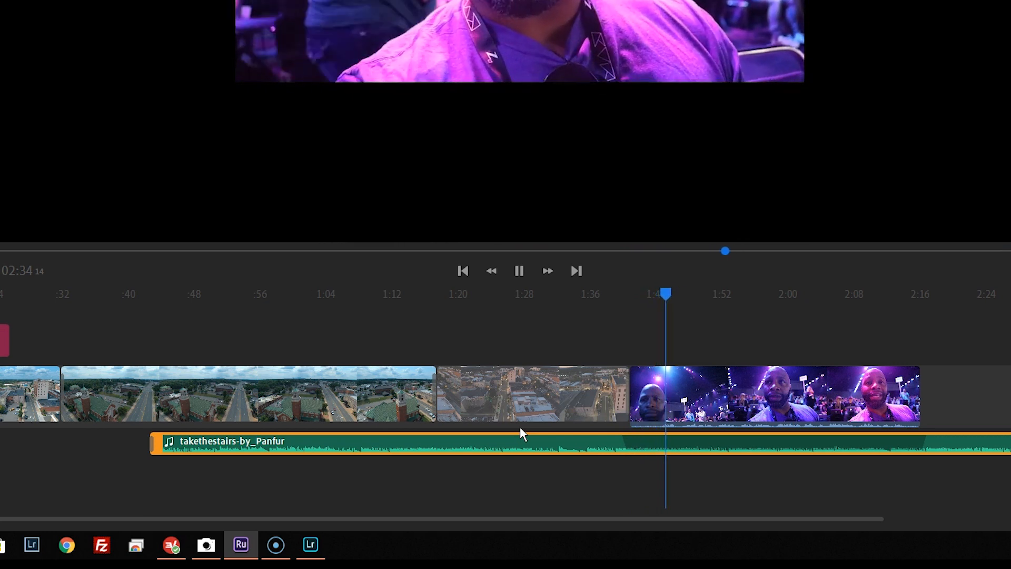
# Stop playback, trim the end of the MVI_0390 clip to about 1:50, and extend it back out to about 2:02
pyautogui.click(919, 400)
pyautogui.press('space')
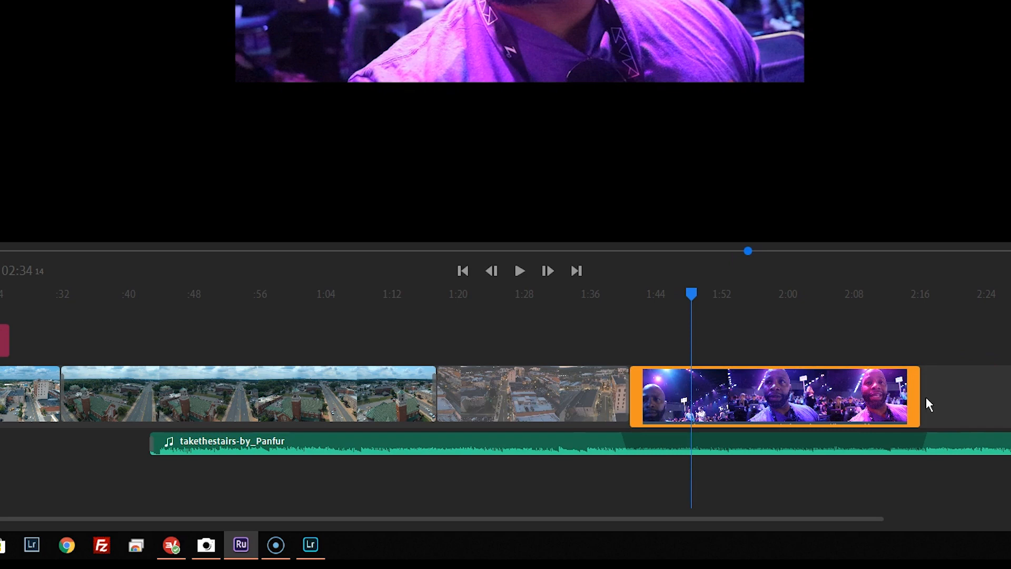
pyautogui.moveTo(914, 398); pyautogui.dragTo(707, 397)
pyautogui.click(847, 490)
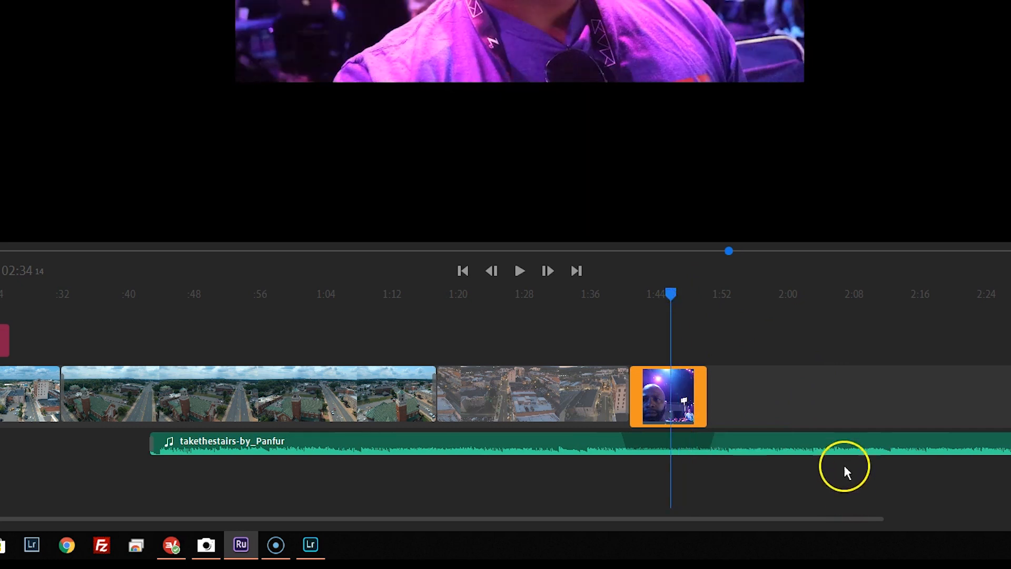
pyautogui.click(846, 449)
pyautogui.moveTo(844, 296); pyautogui.dragTo(681, 340)
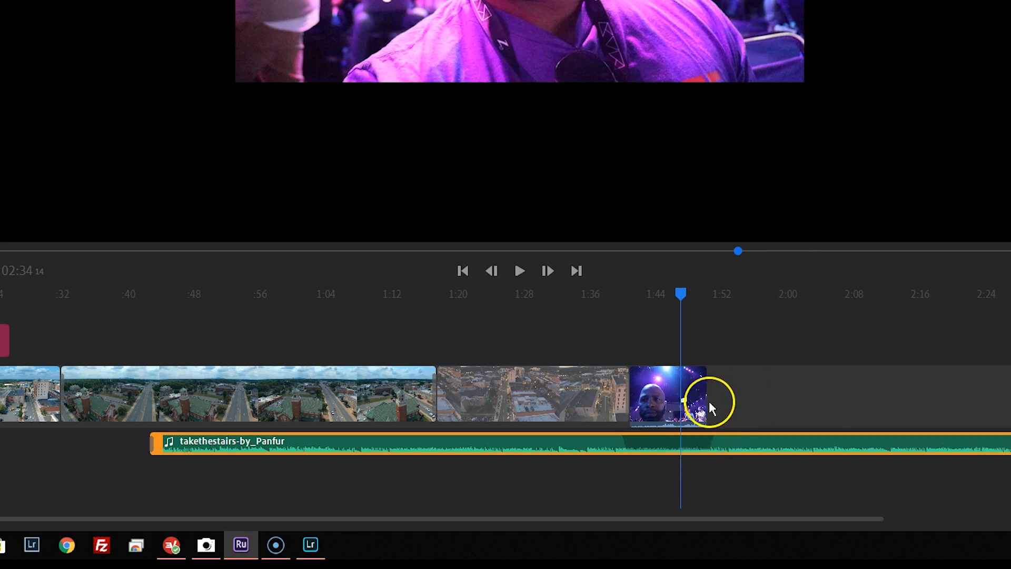
pyautogui.moveTo(705, 395); pyautogui.dragTo(808, 391)
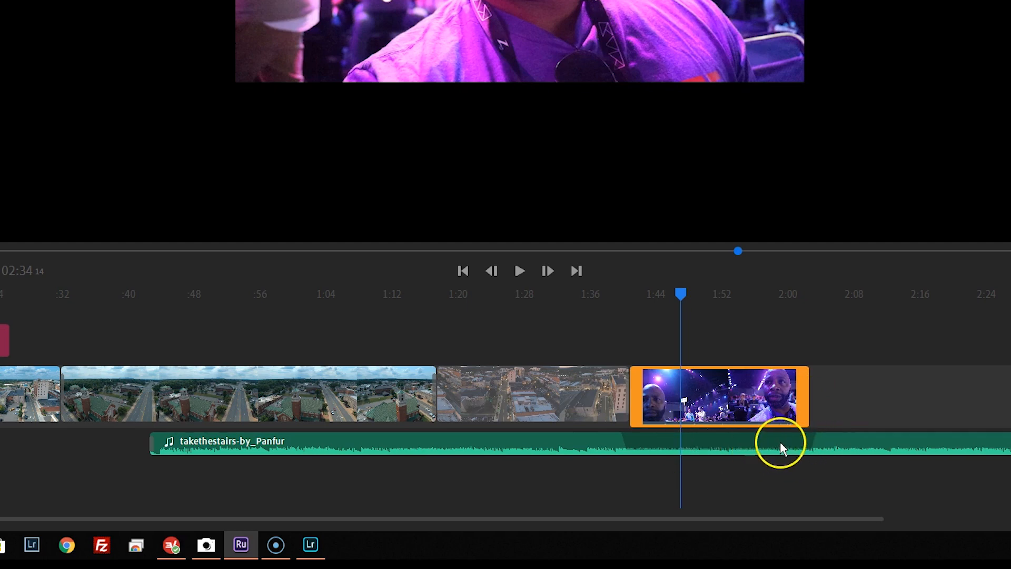
# Shorten the MVI_0390 clip to end at about 1:47 and play across its end under the ducked music
pyautogui.moveTo(808, 406); pyautogui.dragTo(681, 418)
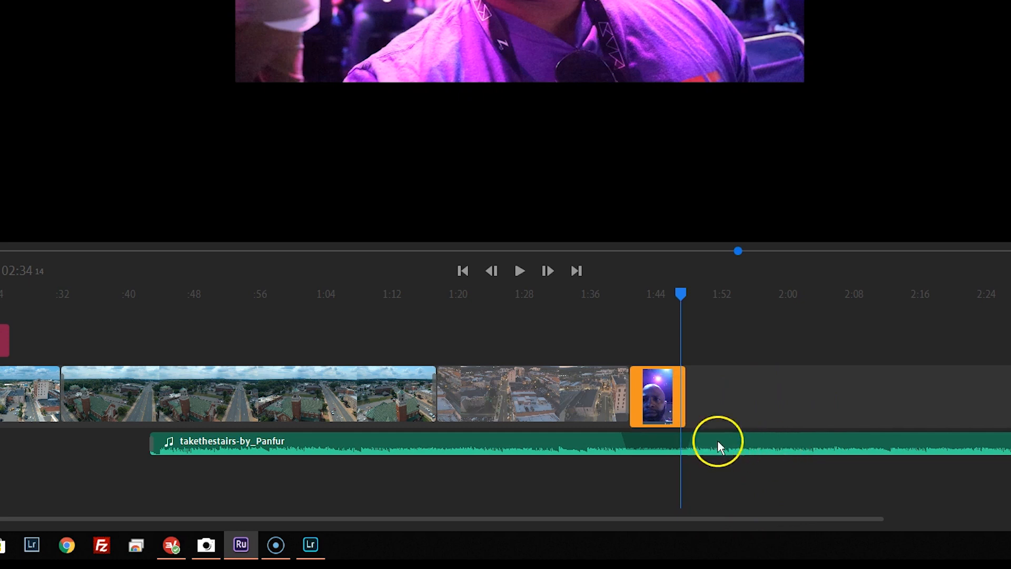
pyautogui.moveTo(676, 290); pyautogui.dragTo(647, 301)
pyautogui.press('space')
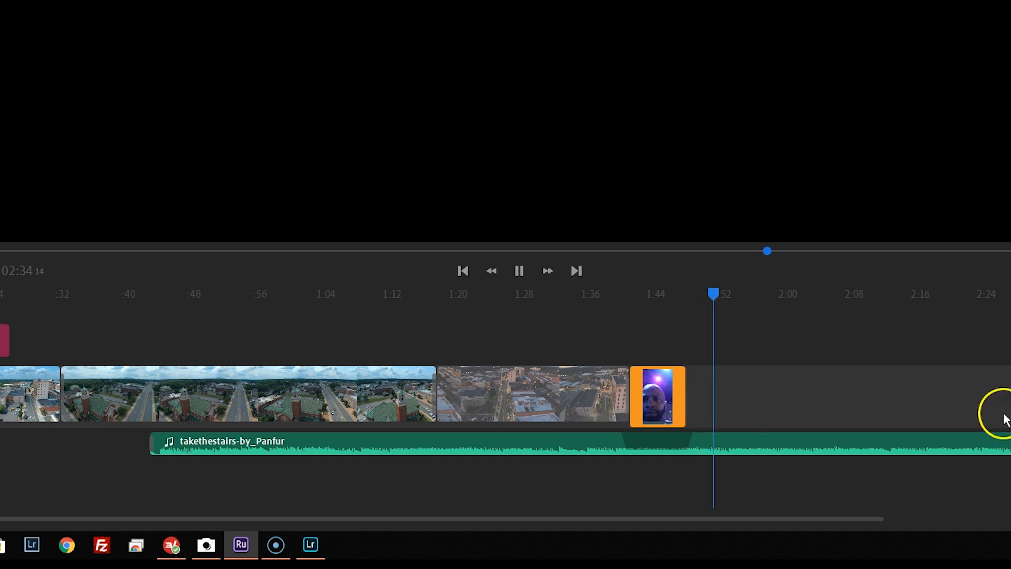
pyautogui.click(782, 449)
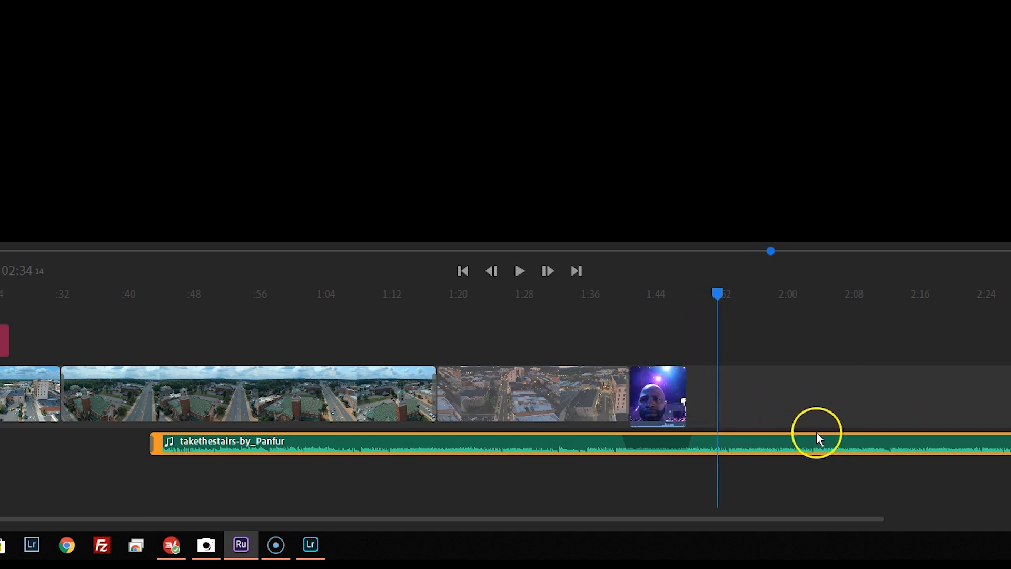
# Turn on Reduce background noise for the MVI_0390 clip
pyautogui.moveTo(740, 289); pyautogui.dragTo(667, 293)
pyautogui.click(657, 390)
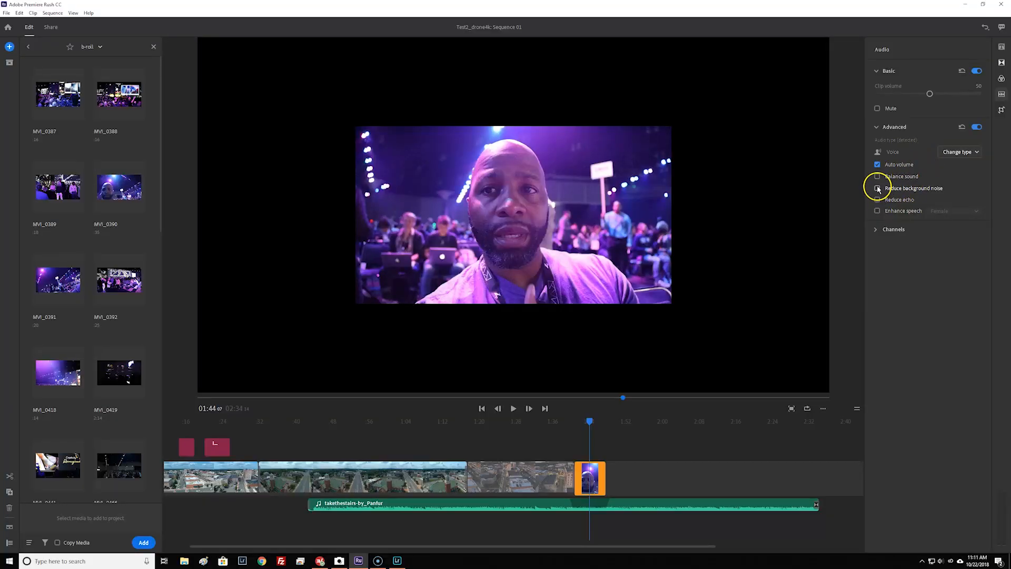
pyautogui.click(878, 189)
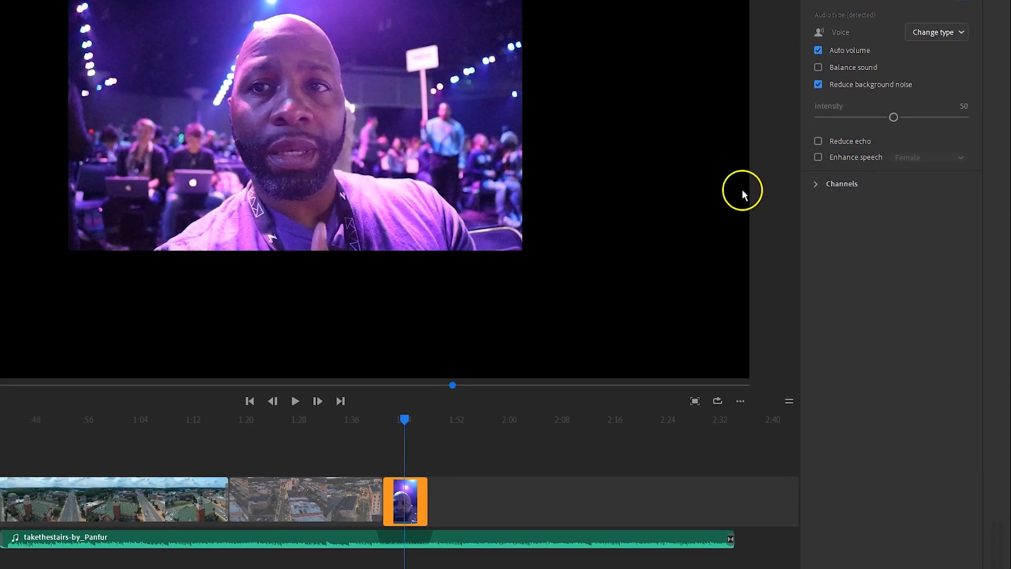
# Extend the MVI_0390 clip to about 2:02, play it from its start, and set the background noise reduction intensity to 0
pyautogui.moveTo(394, 420); pyautogui.dragTo(380, 428)
pyautogui.click(410, 499)
pyautogui.moveTo(410, 499); pyautogui.dragTo(513, 501)
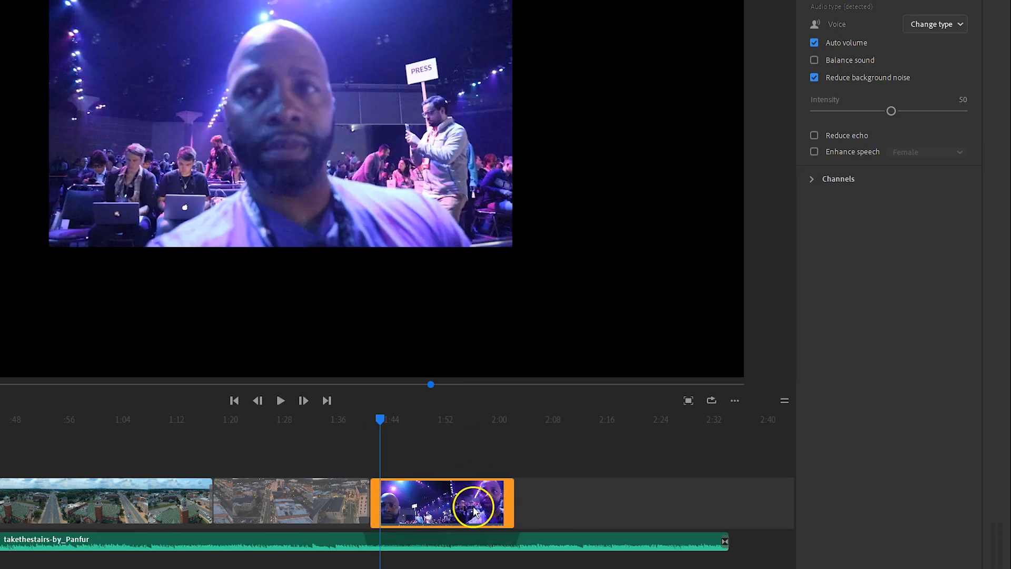
pyautogui.press('space')
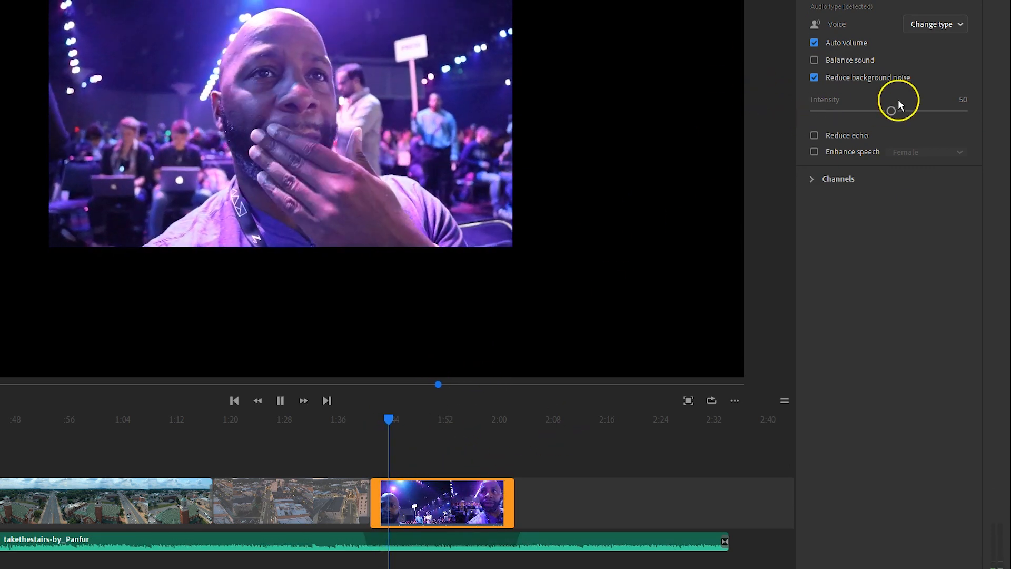
pyautogui.click(892, 111)
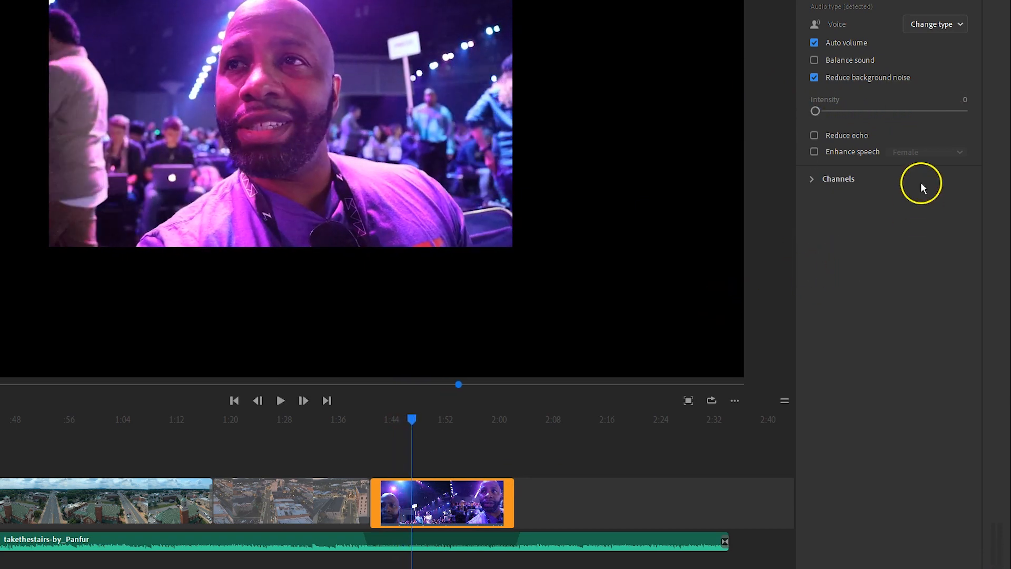
# Extend the MVI_0390 clip to about 2:13 and play it from near its start while varying the background noise reduction intensity
pyautogui.moveTo(412, 421); pyautogui.dragTo(375, 422)
pyautogui.moveTo(514, 493); pyautogui.dragTo(589, 492)
pyautogui.press('space')
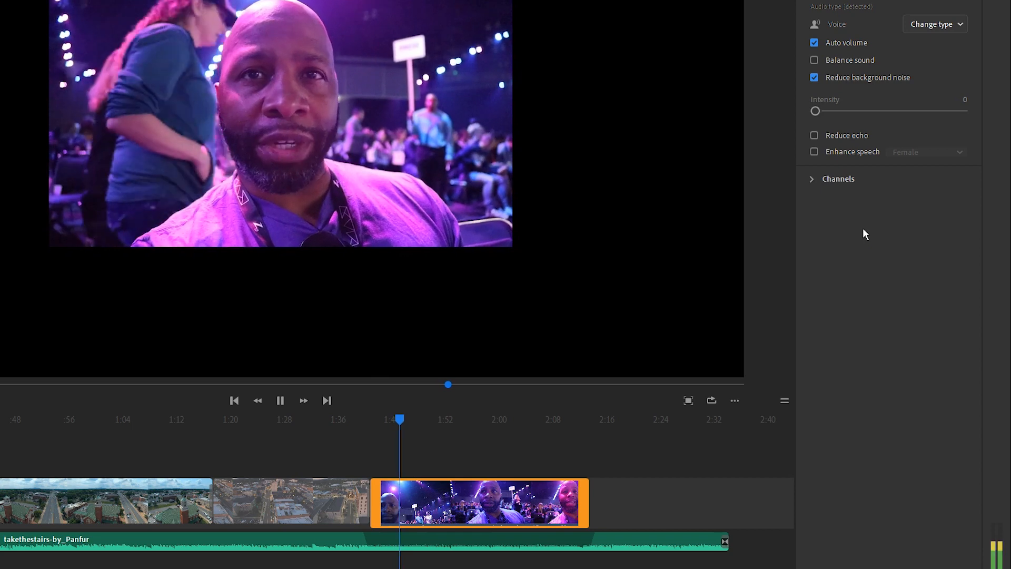
pyautogui.moveTo(816, 112); pyautogui.dragTo(938, 112)
pyautogui.click(956, 179)
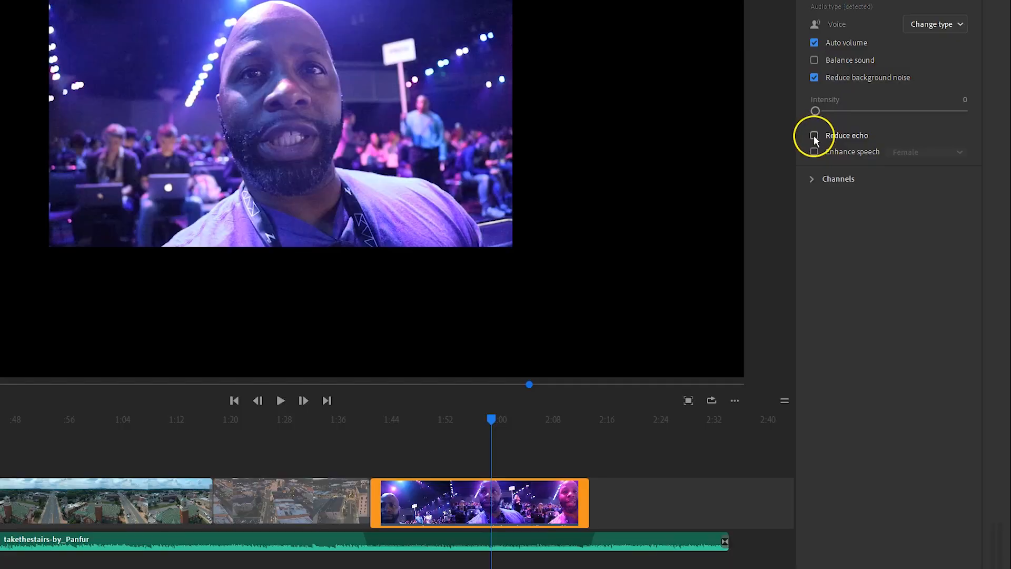
# Turn on Reduce echo for the MVI_0390 clip and set both the background noise and echo reduction intensities to 0
pyautogui.click(814, 136)
pyautogui.click(821, 110)
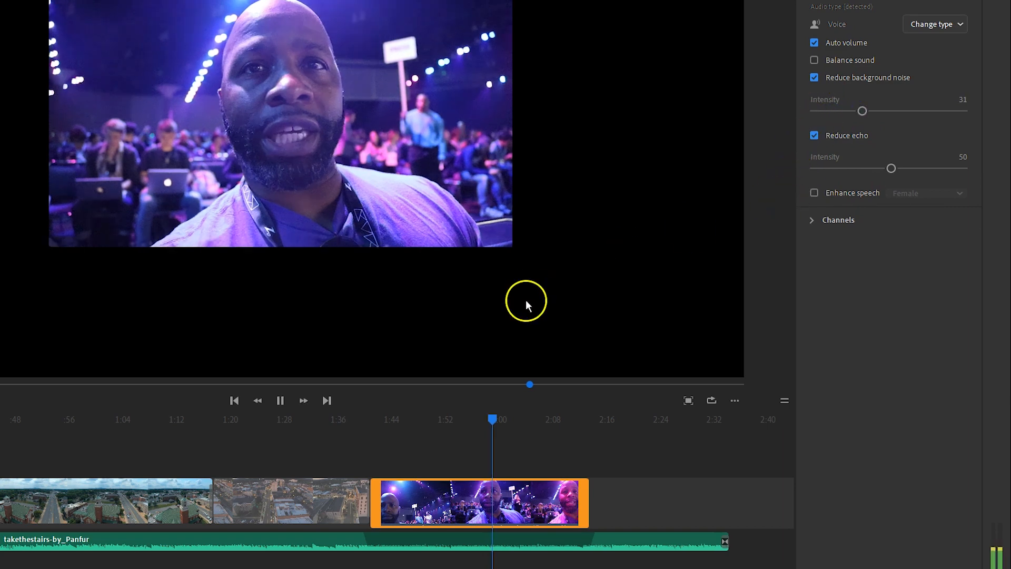
pyautogui.moveTo(495, 420); pyautogui.dragTo(384, 428)
pyautogui.moveTo(863, 111); pyautogui.dragTo(816, 112)
pyautogui.moveTo(891, 168); pyautogui.dragTo(816, 169)
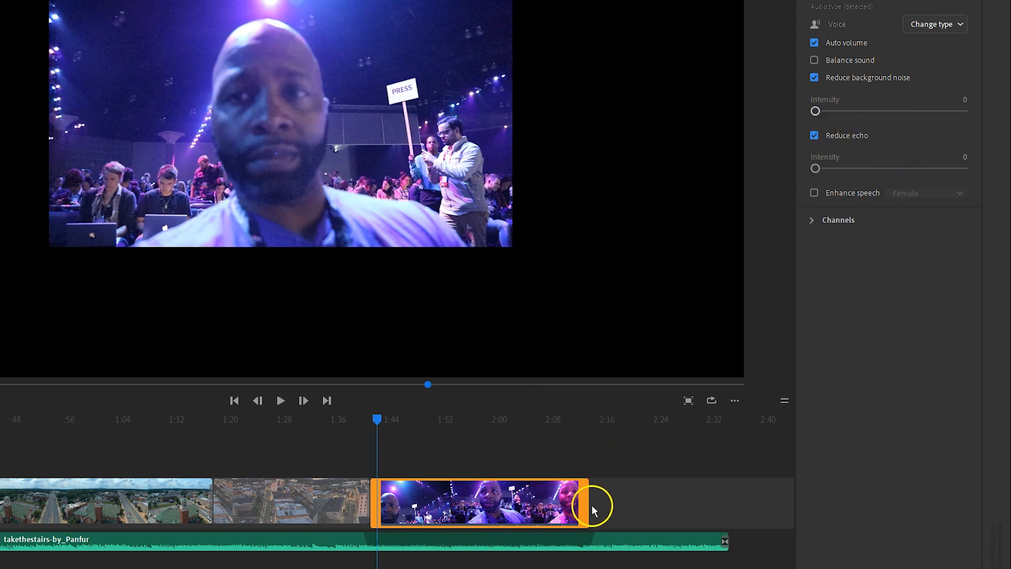
# Extend the MVI_0390 clip to about 2:16 and, while playing it, set echo reduction to 22 and background noise reduction to about 31
pyautogui.moveTo(586, 505); pyautogui.dragTo(705, 493)
pyautogui.press('space')
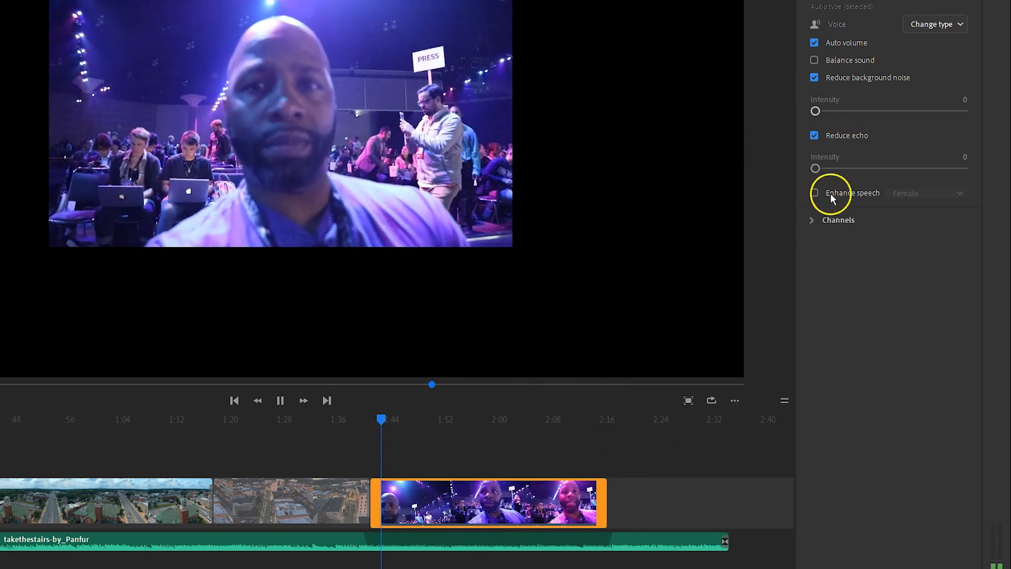
pyautogui.moveTo(816, 170); pyautogui.dragTo(836, 170)
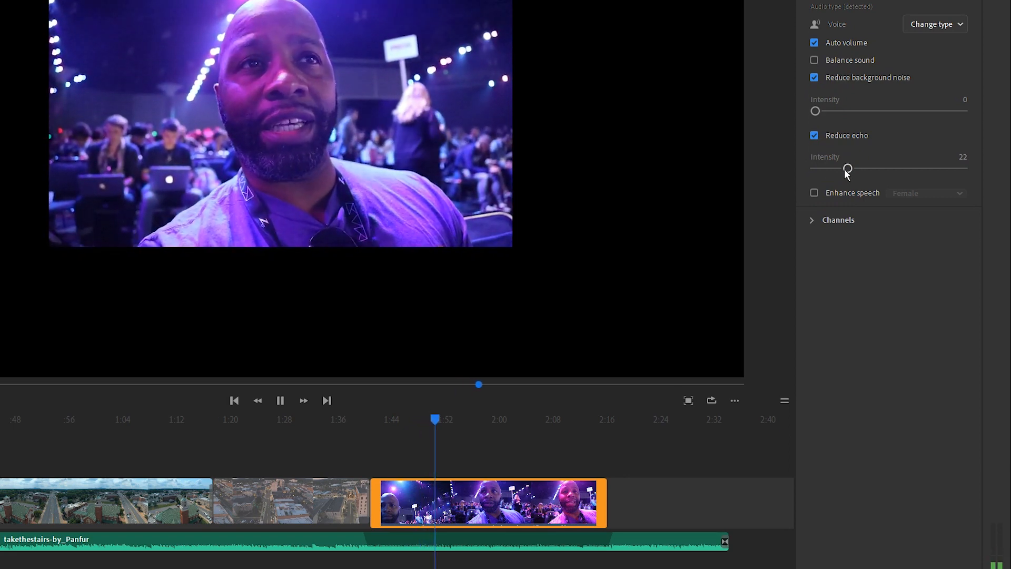
pyautogui.moveTo(816, 111); pyautogui.dragTo(853, 114)
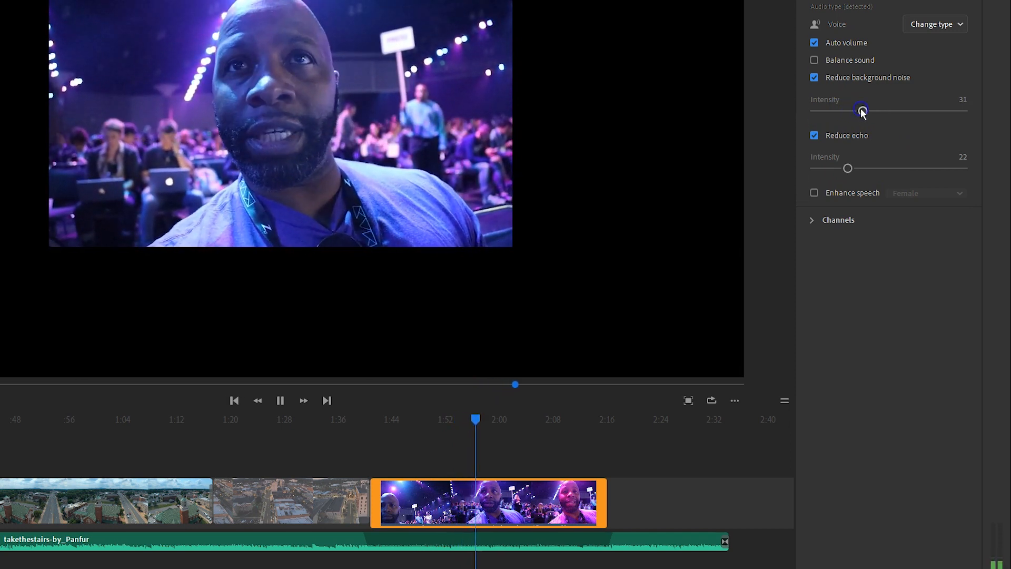
pyautogui.moveTo(858, 111); pyautogui.dragTo(857, 111)
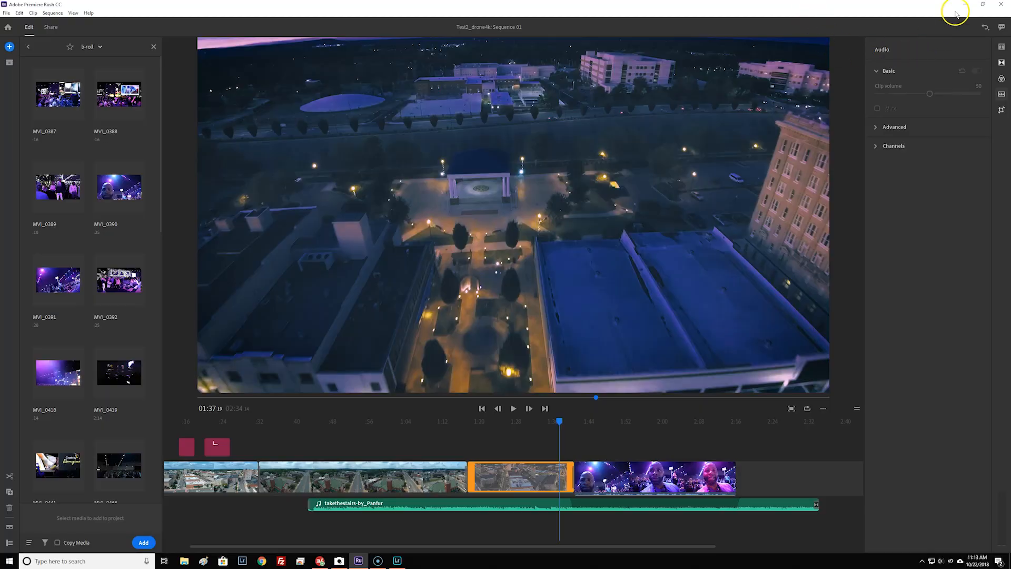
# Close the media browser, open the sharing settings, and switch the publishing destination to Instagram and from there to YouTube
pyautogui.click(153, 47)
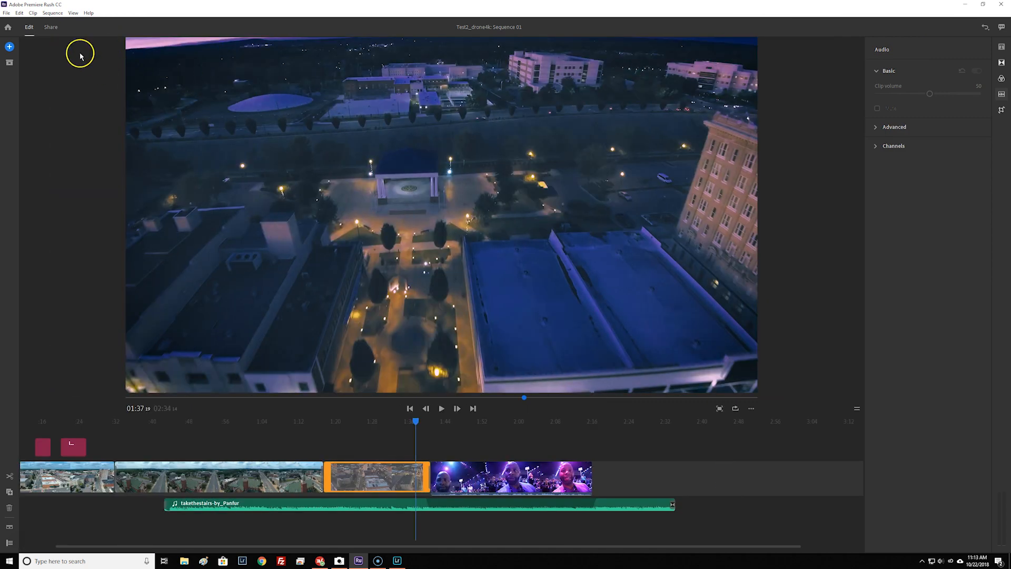
pyautogui.click(53, 32)
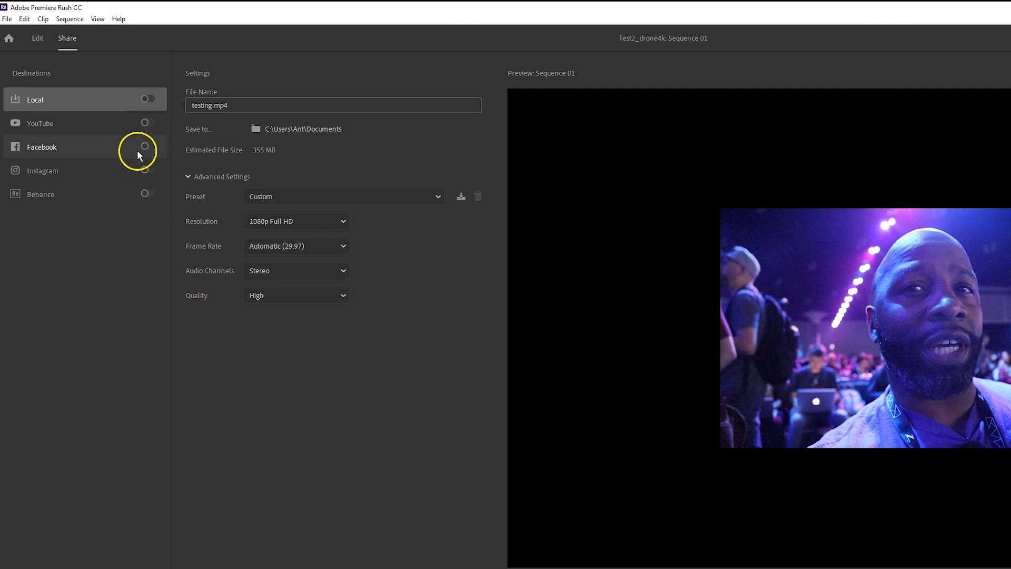
pyautogui.click(145, 171)
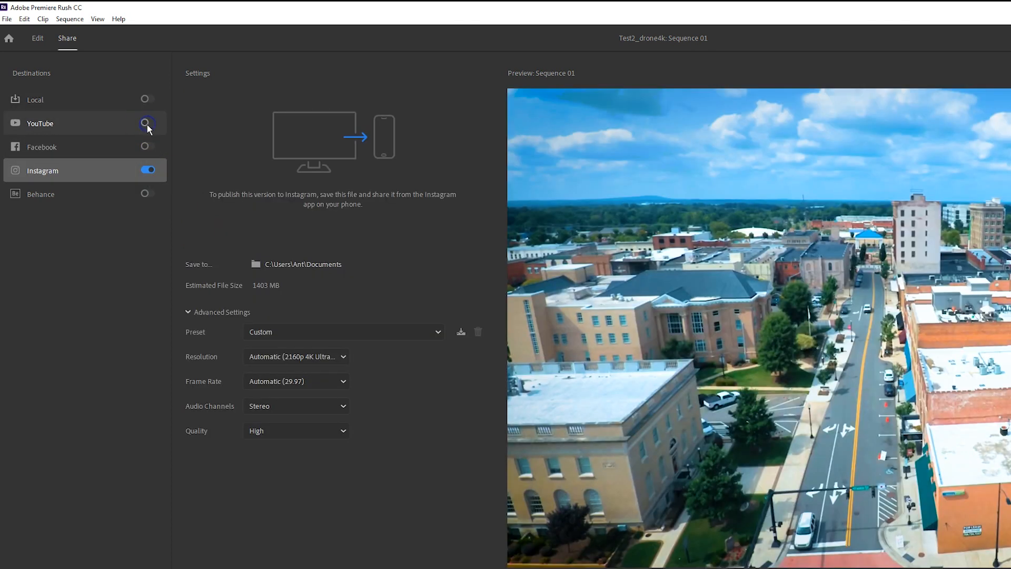
pyautogui.click(146, 123)
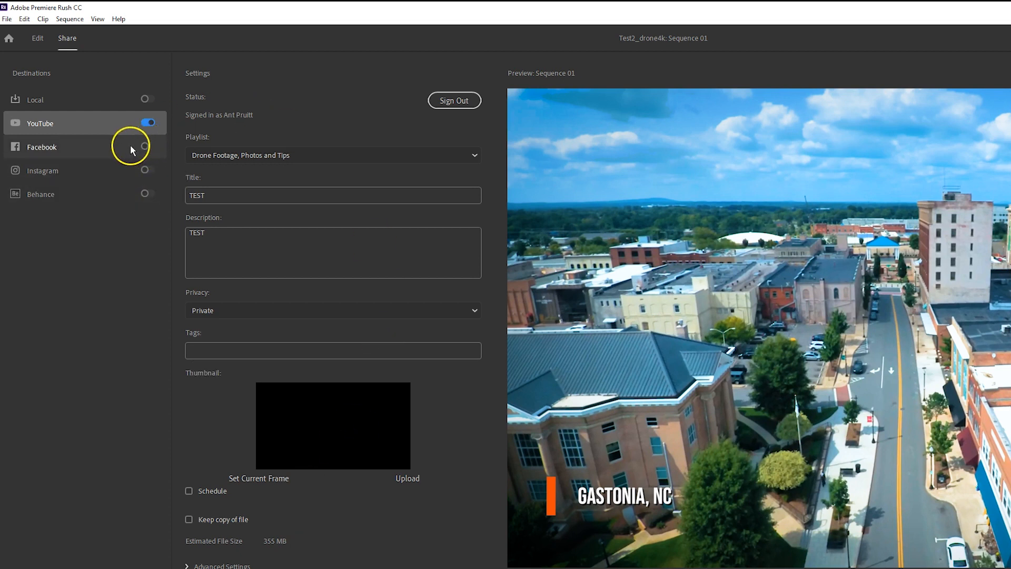
# Examine the advanced export settings for Facebook and the resolution options offered for Instagram
pyautogui.click(87, 151)
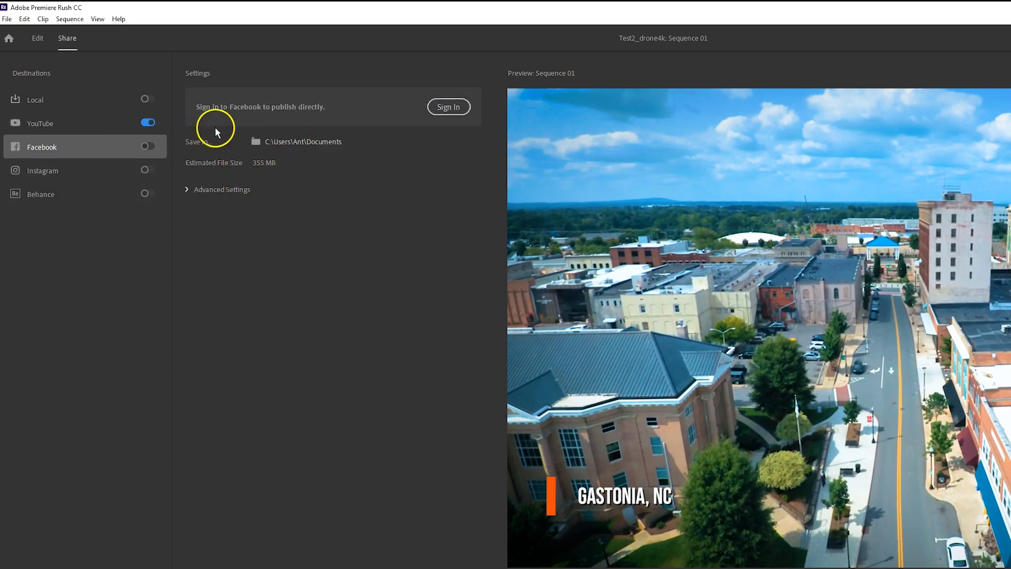
pyautogui.click(188, 190)
pyautogui.click(188, 190)
pyautogui.click(95, 173)
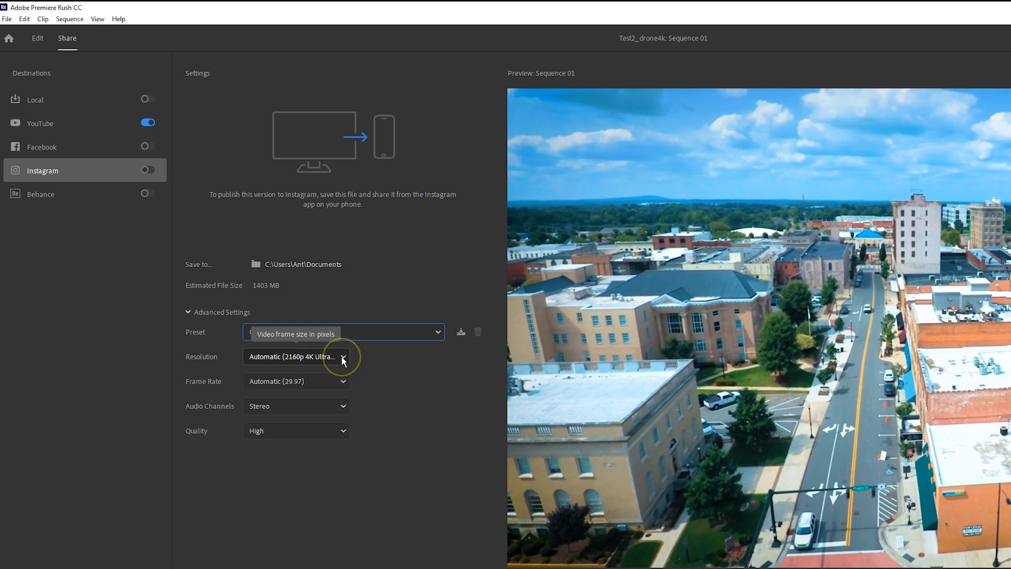
pyautogui.click(343, 358)
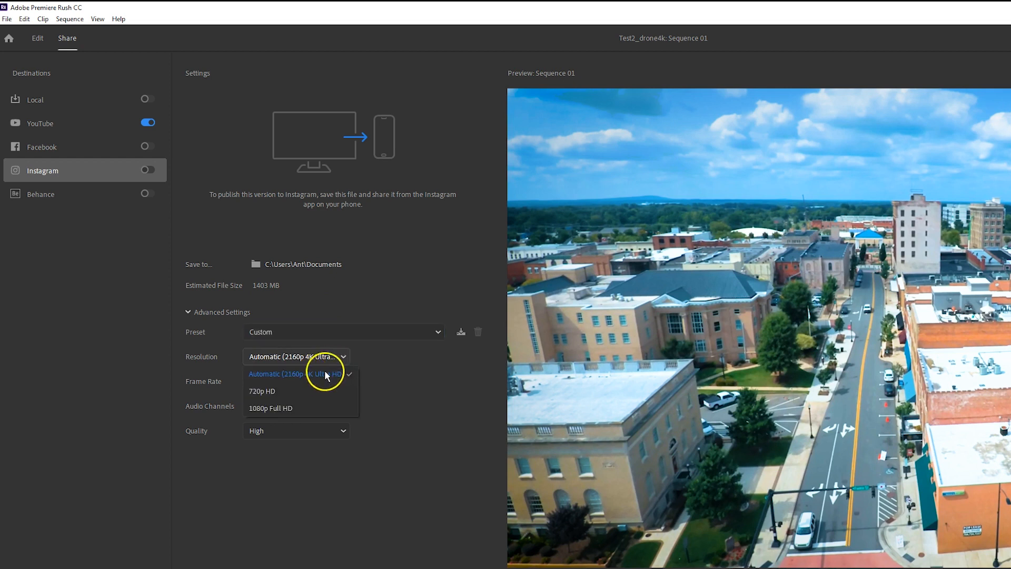